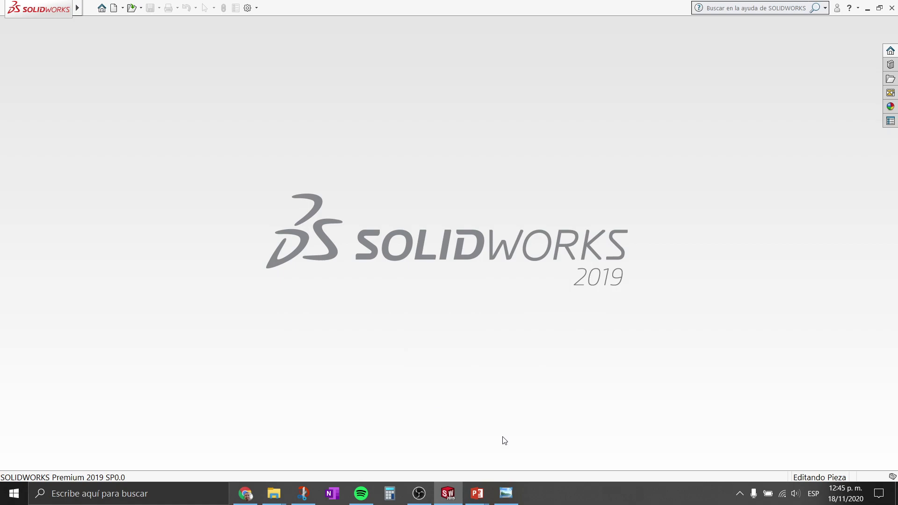
Step: Show the Análisis de fatiga slide: 133 N finger force over 100,000 fully reversed cycles
left_click(506, 493)
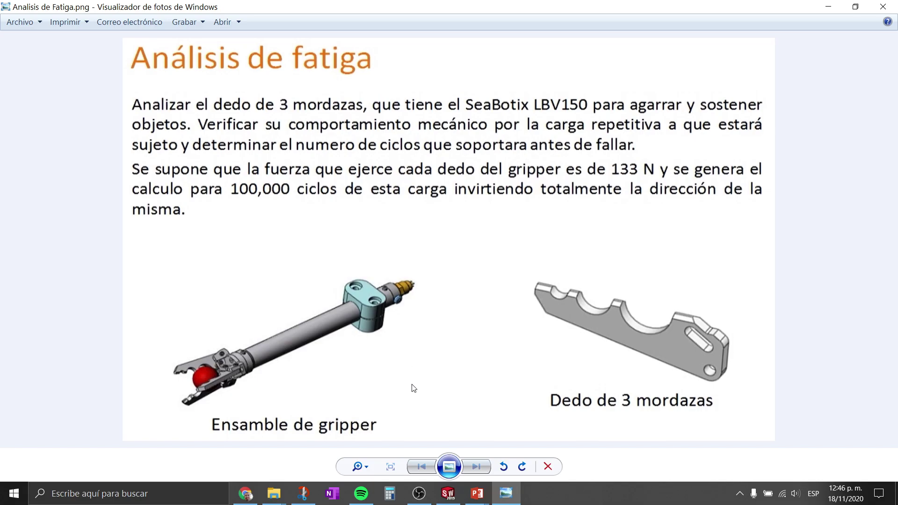
Step: Open 3 Finger Jaw.SLDPRT from recent documents as a read-only copy
left_click(444, 496)
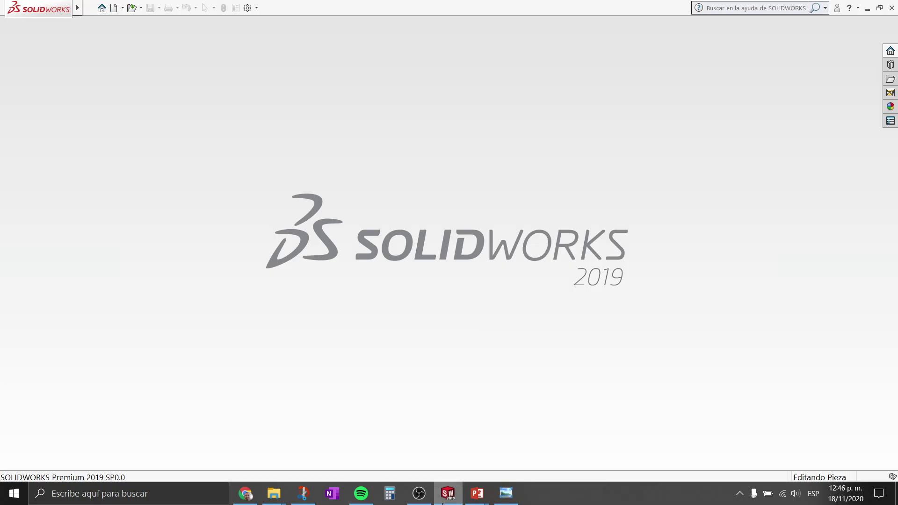
left_click(99, 9)
mouse_move(138, 54)
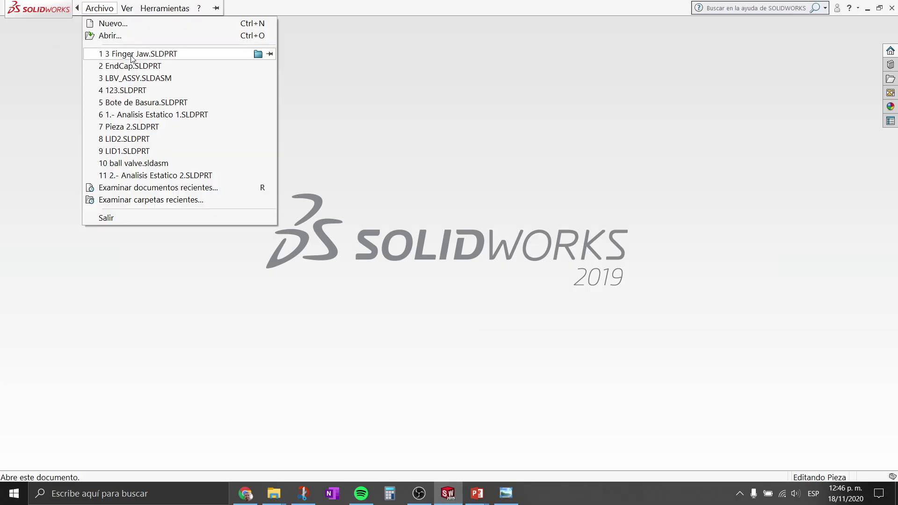
left_click(132, 54)
left_click(505, 264)
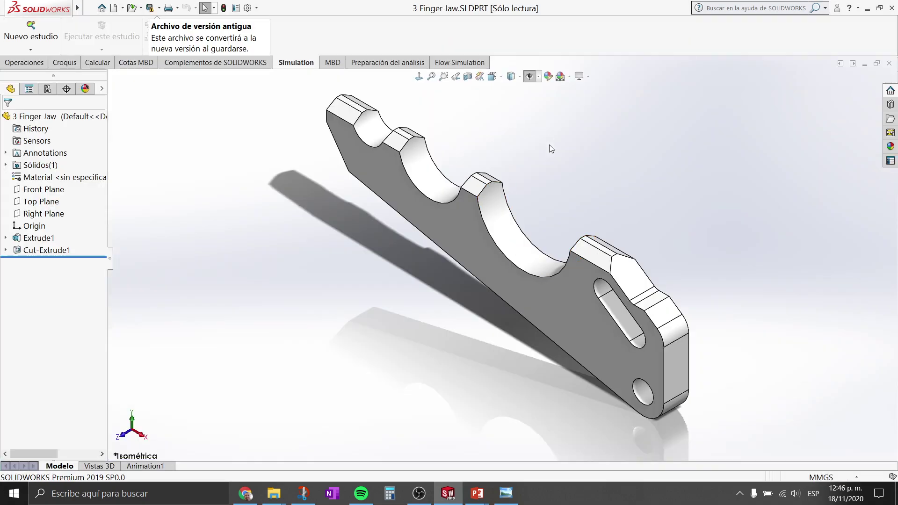
Step: Orbit the jaw part and show the SOLIDWORKS add-ins list with Simulation active
mouse_move(549, 145)
middle_mouse_down()
mouse_move(564, 145)
mouse_move(543, 188)
middle_mouse_up()
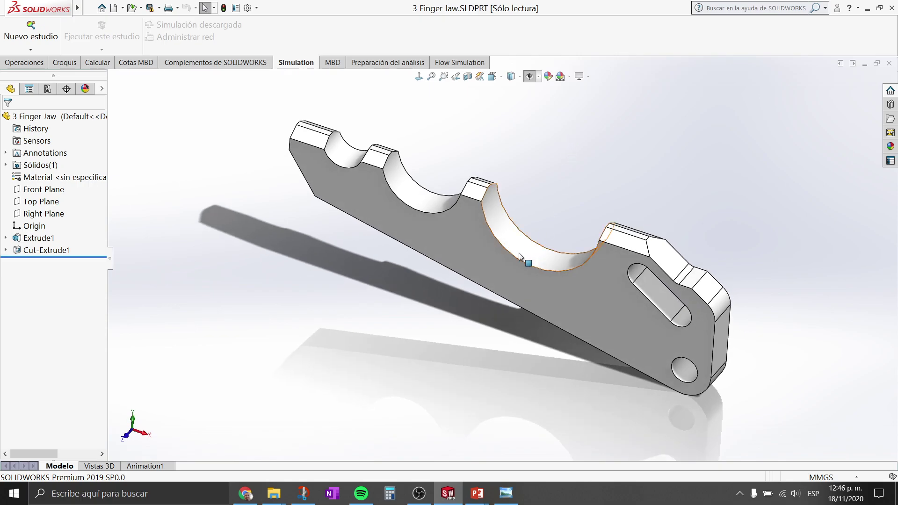
middle_click_drag(661, 220, 678, 226)
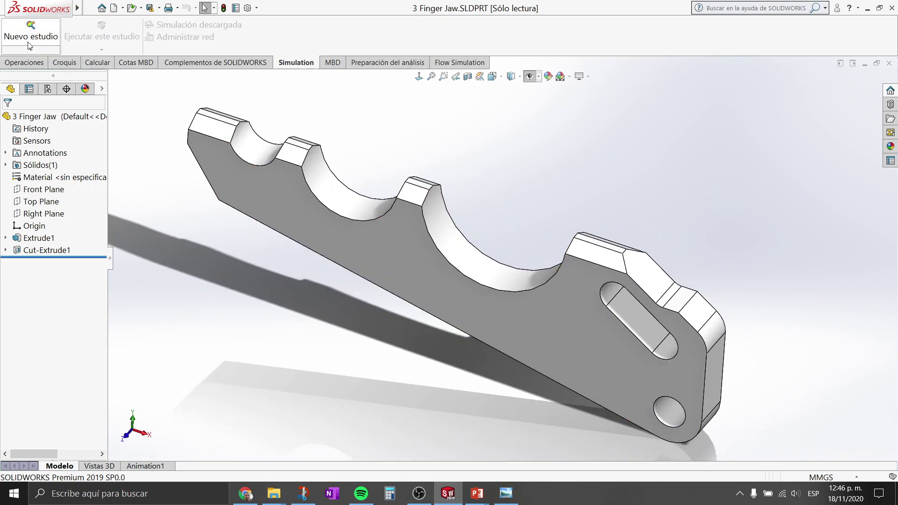
left_click(188, 68)
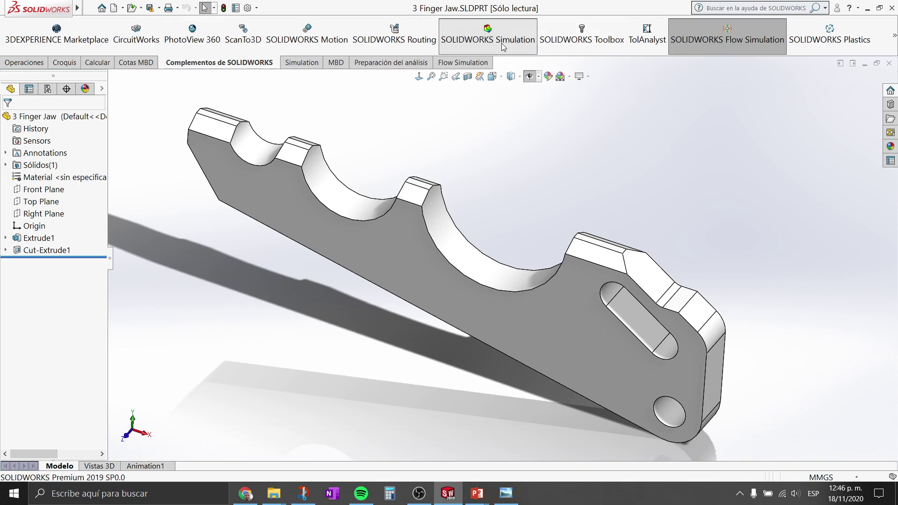
Step: Create a new Análisis estático static study, Análisis estático 1, for the jaw
left_click(303, 64)
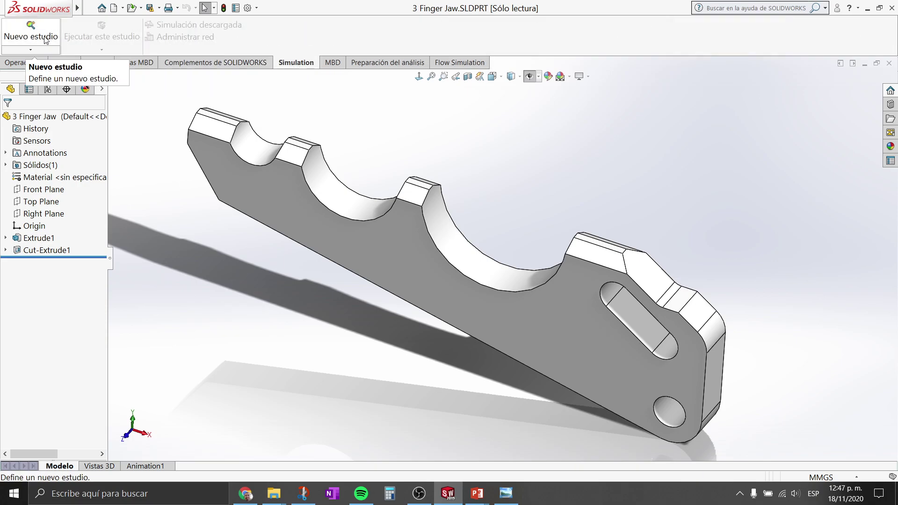
left_click(26, 40)
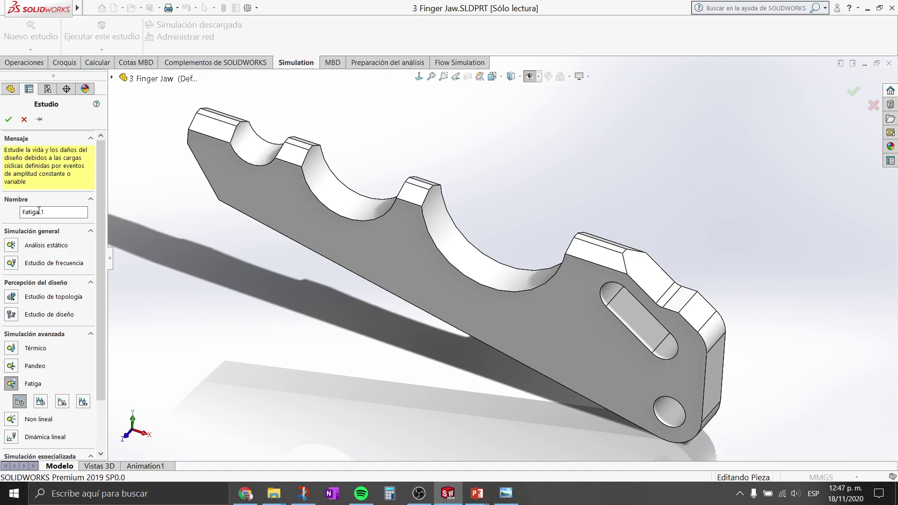
left_click_drag(47, 212, 23, 212)
left_click(11, 246)
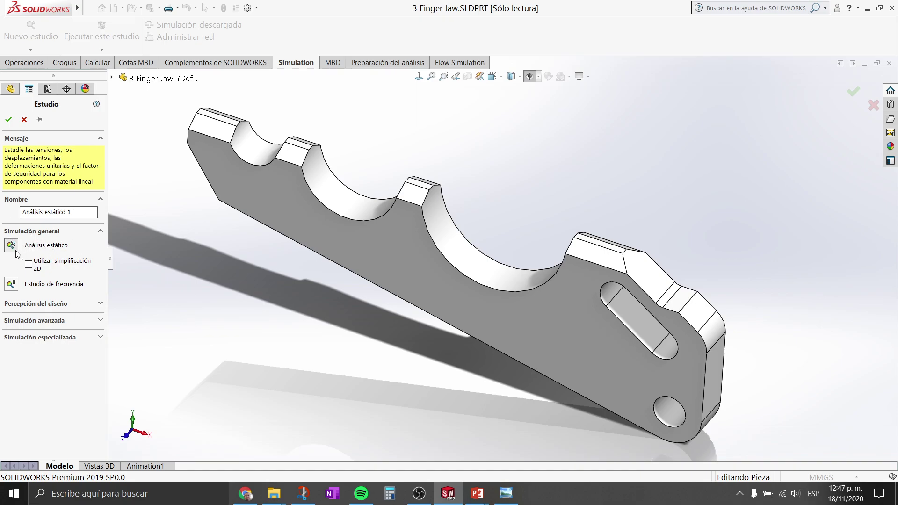
left_click(9, 119)
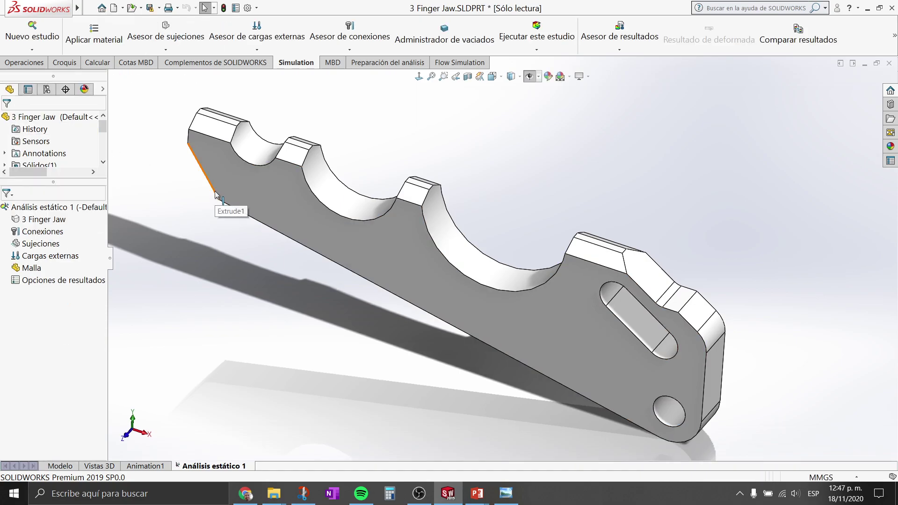
Step: Open the material window for 3 Finger Jaw and expand the aluminium alloys category
middle_click_drag(260, 299, 388, 232)
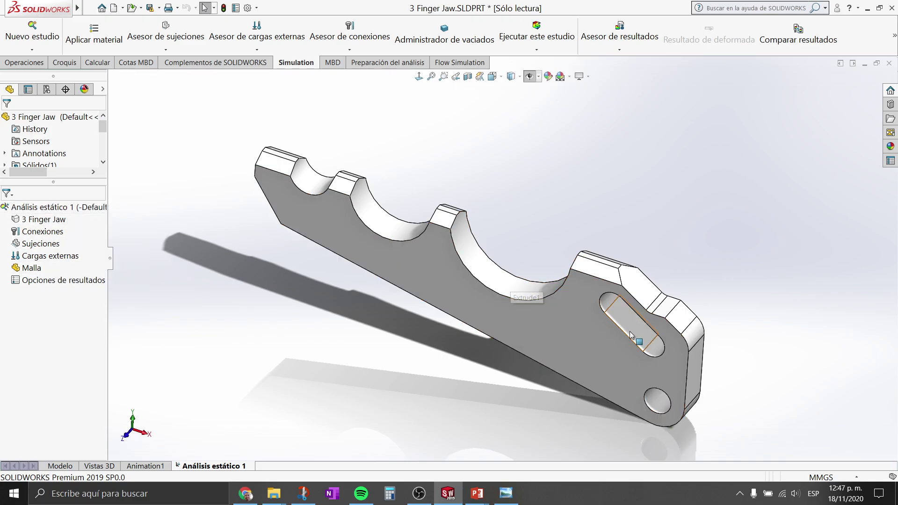
right_click(37, 223)
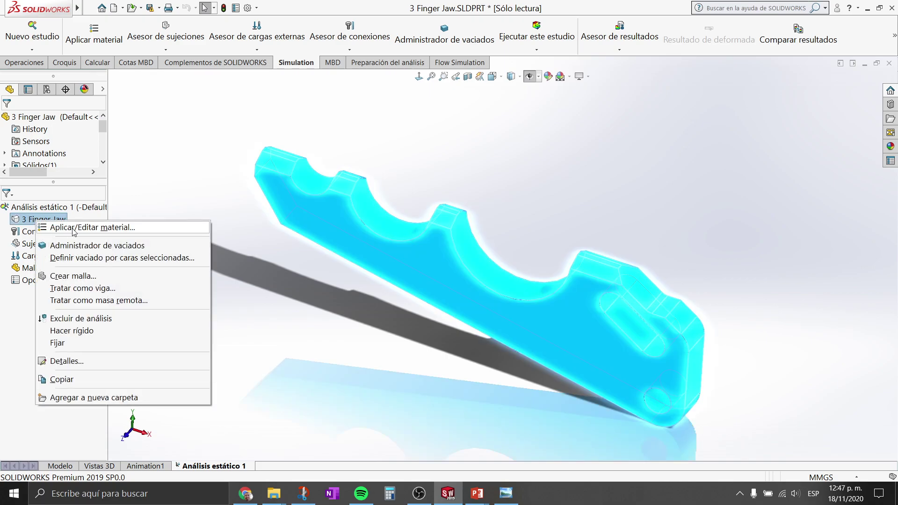
left_click(73, 229)
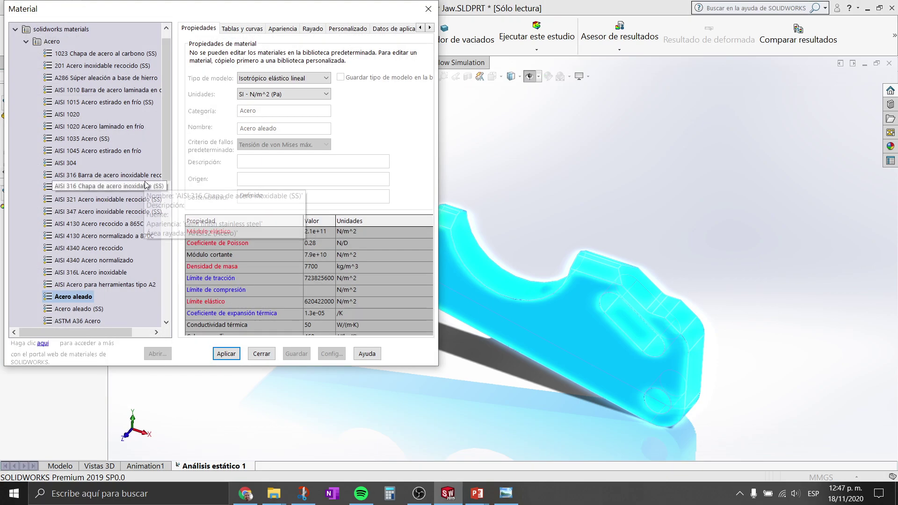
left_click(26, 42)
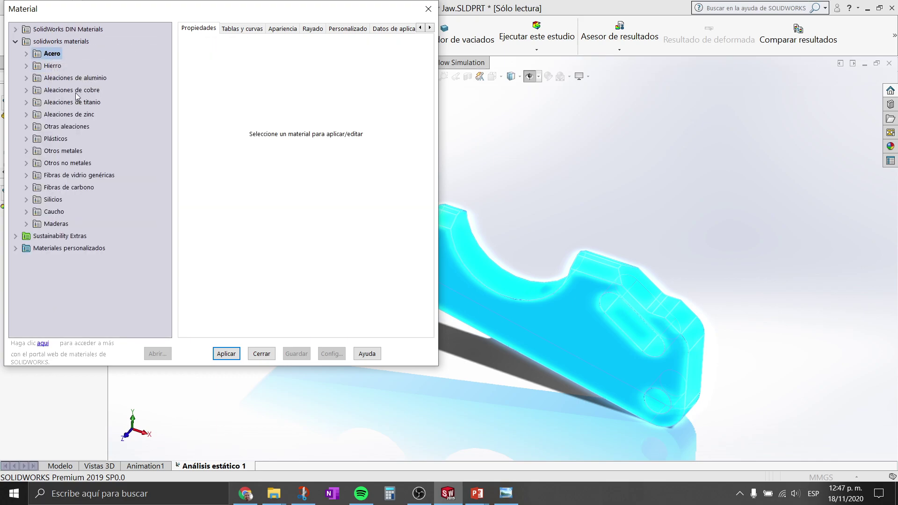
left_click(26, 78)
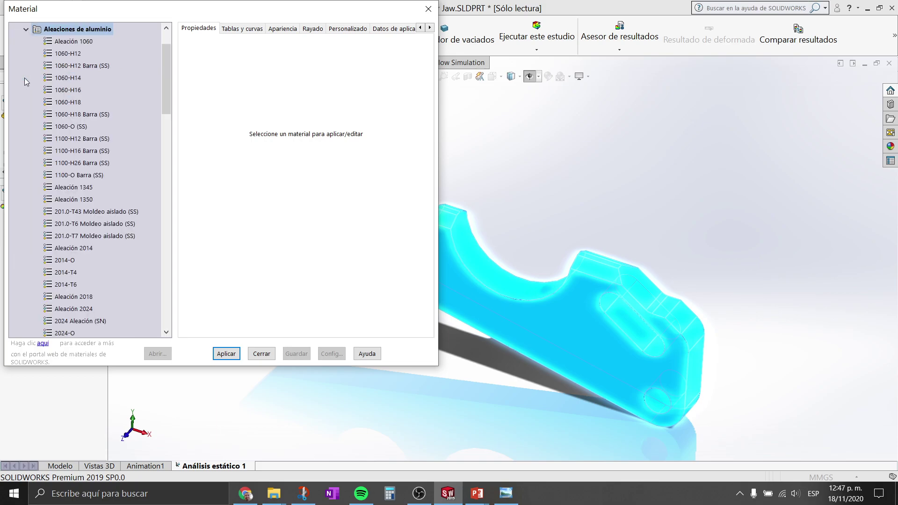
left_click_drag(166, 59, 178, 210)
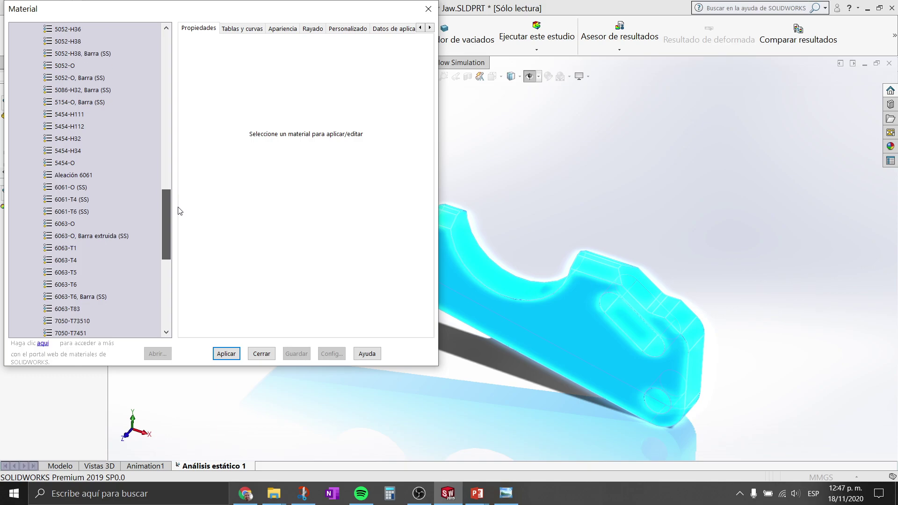
Step: Apply 6061-O (SS) to the jaw, close the material window, and return to the problem image
left_click(62, 188)
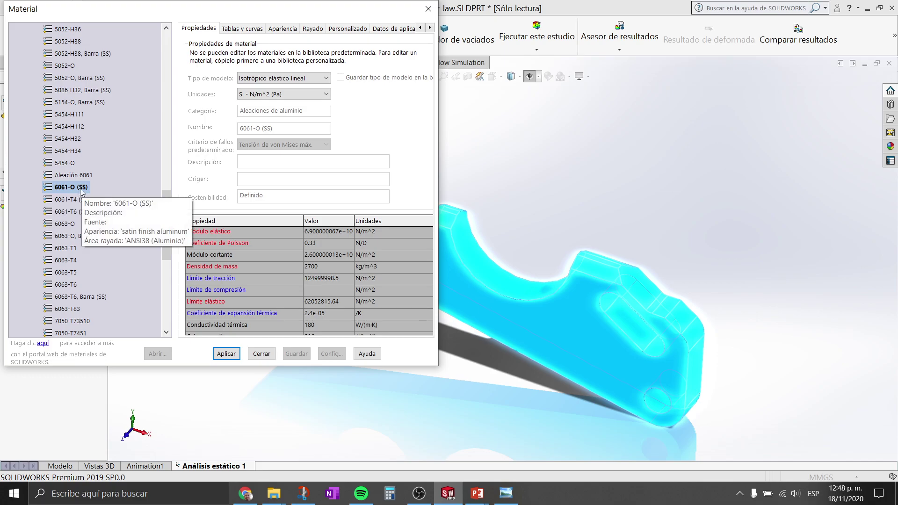
left_click(226, 354)
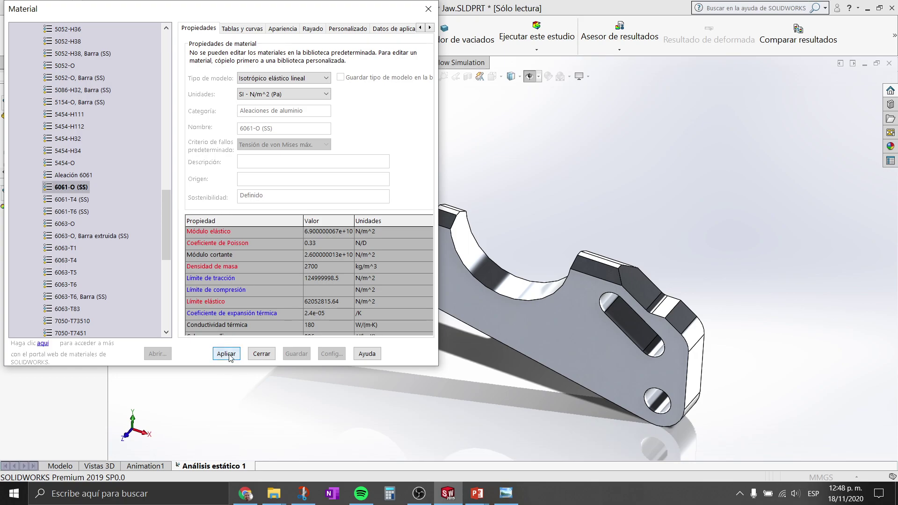
left_click(260, 354)
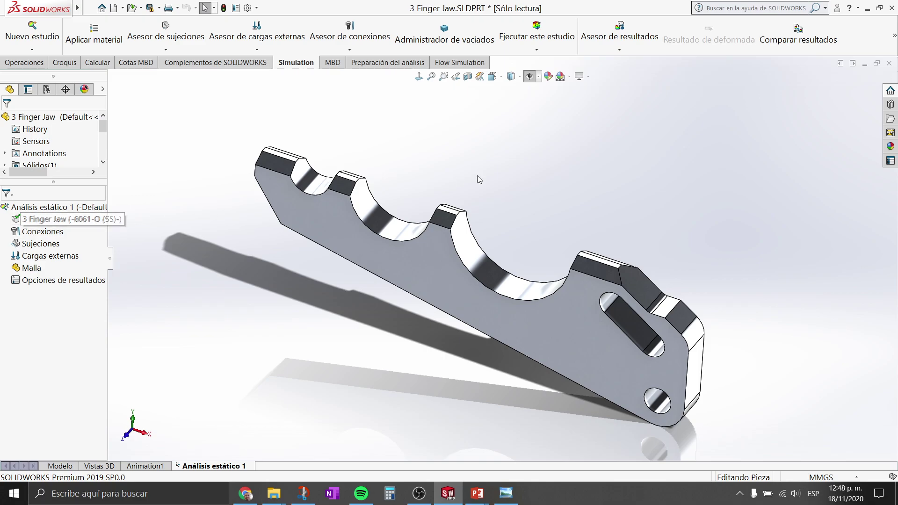
mouse_move(611, 132)
middle_mouse_down()
mouse_move(584, 194)
mouse_move(603, 90)
mouse_move(607, 126)
middle_mouse_up()
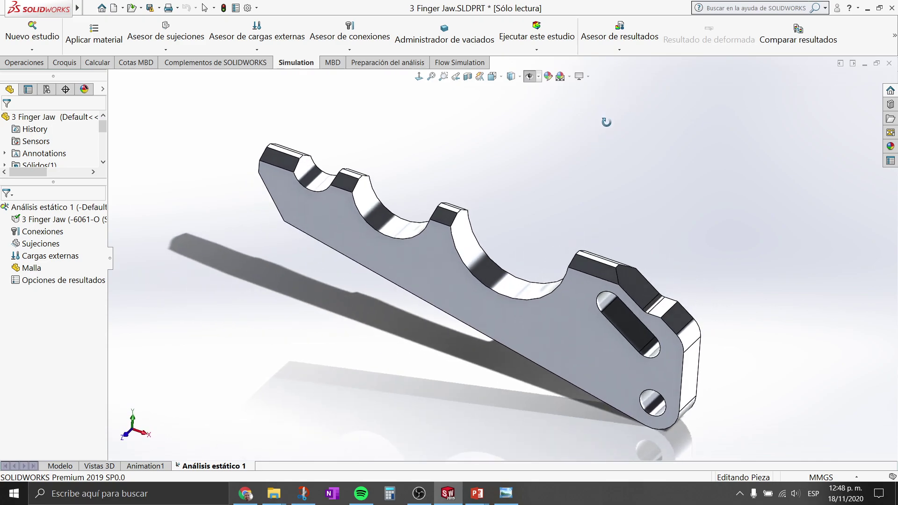
left_click(506, 493)
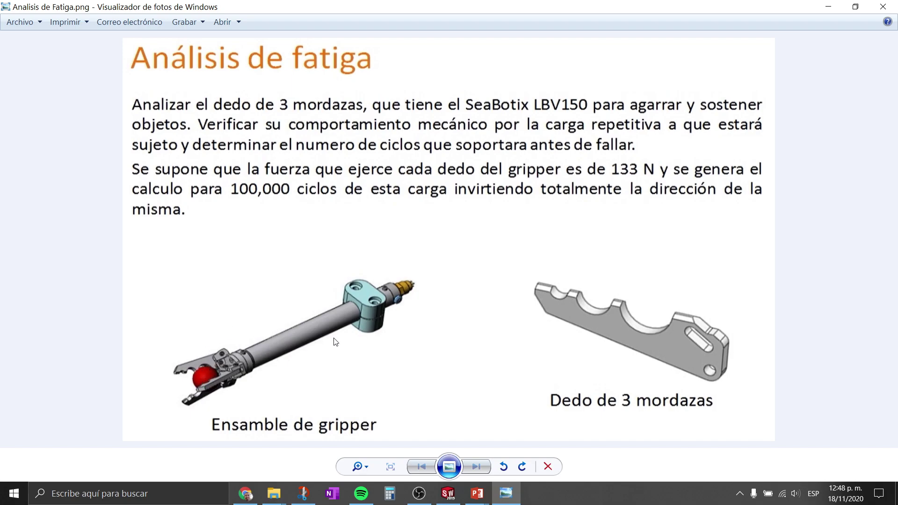
Step: Review the 133 N and 100,000-cycle requirements, then minimize Photo Viewer back to SOLIDWORKS
left_click(828, 7)
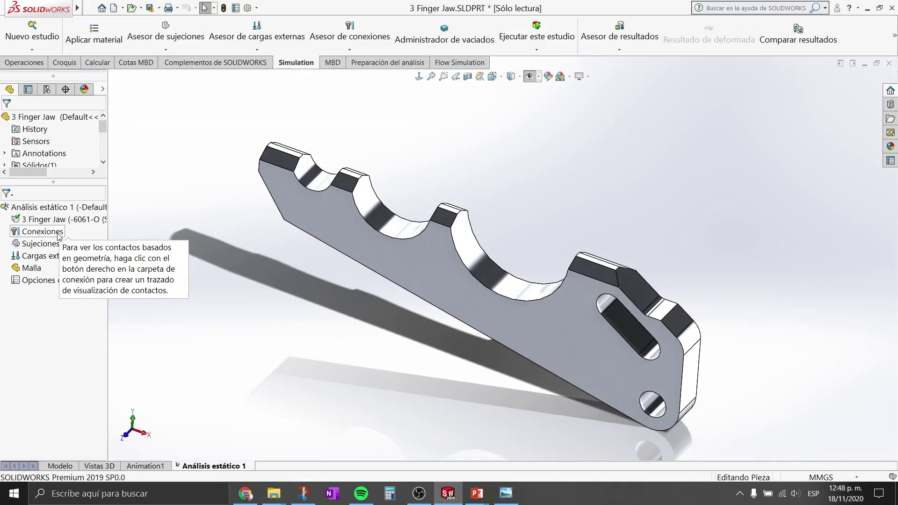
Step: Add fixed hinge fixture Bisagra fija-1 on the jaw's lower round hole face
right_click(45, 246)
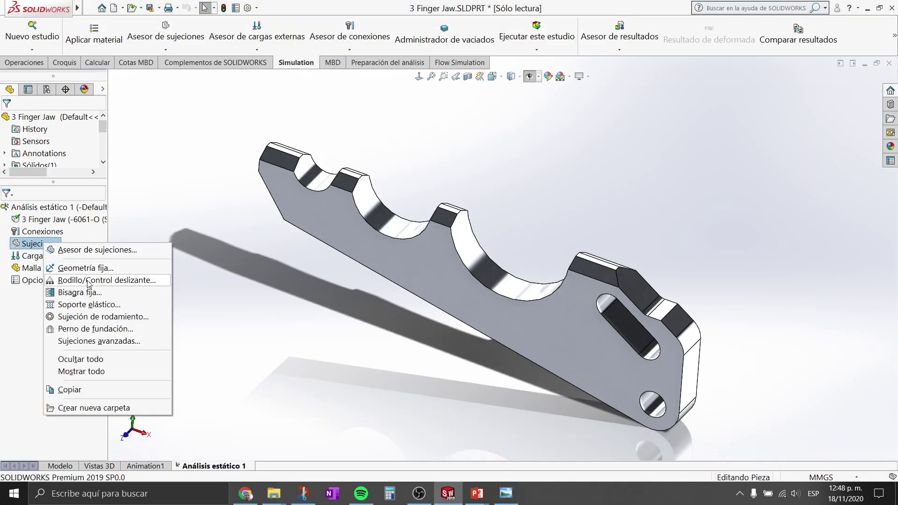
left_click(72, 293)
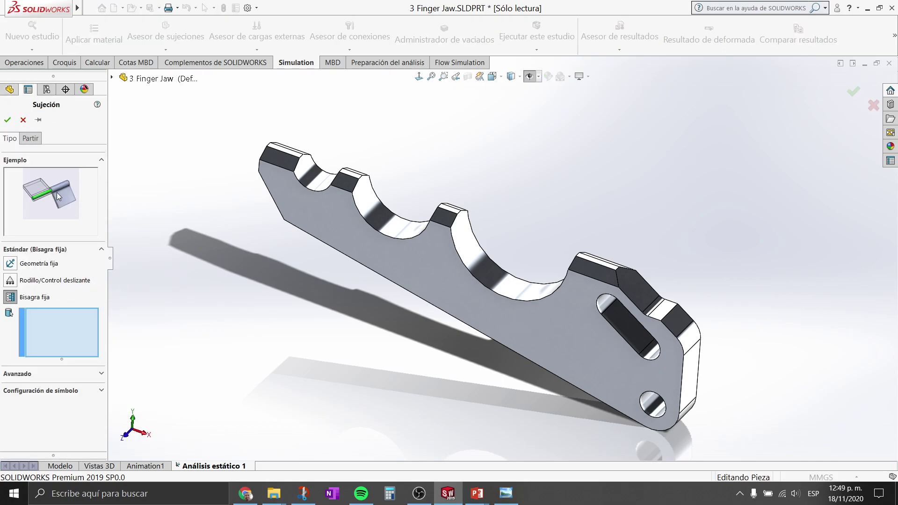
scroll(795, 437, "down", 3)
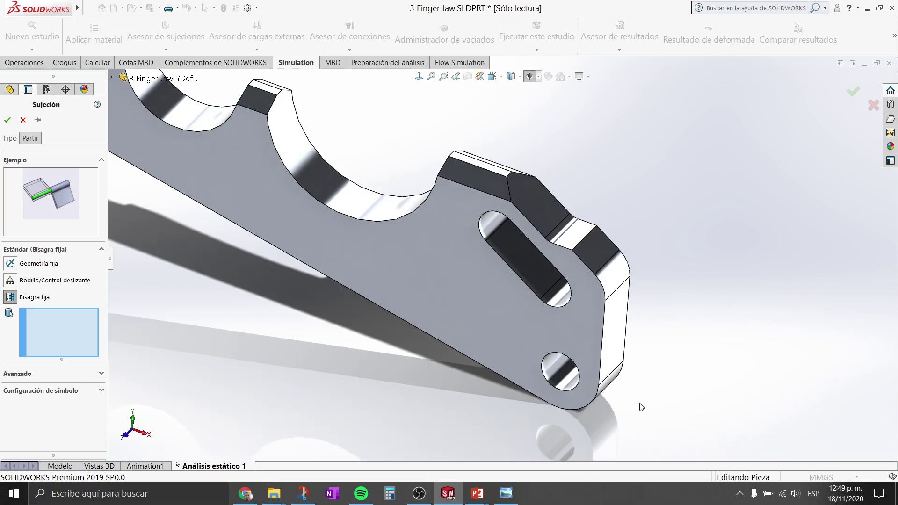
left_click(557, 377)
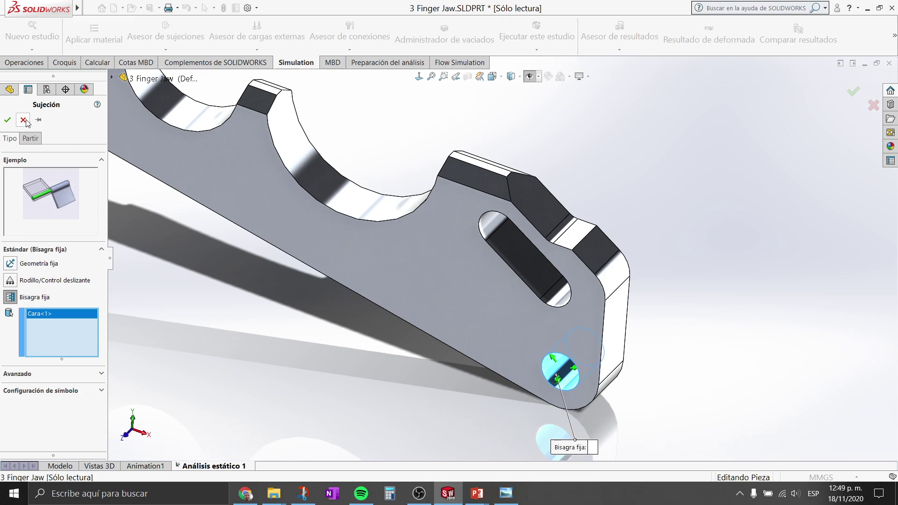
left_click(8, 120)
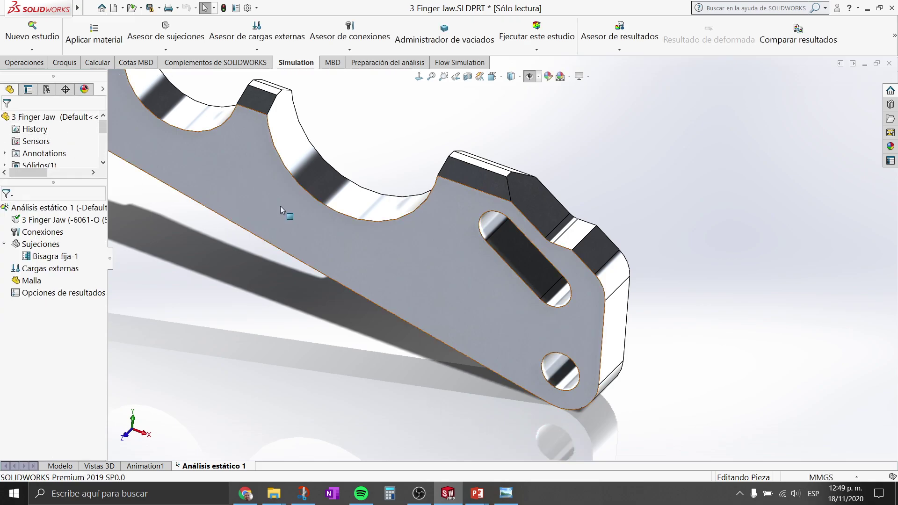
Step: Start an advanced Sobre caras cilíndricas fixture and select the slot's curved inner face
left_click(41, 257)
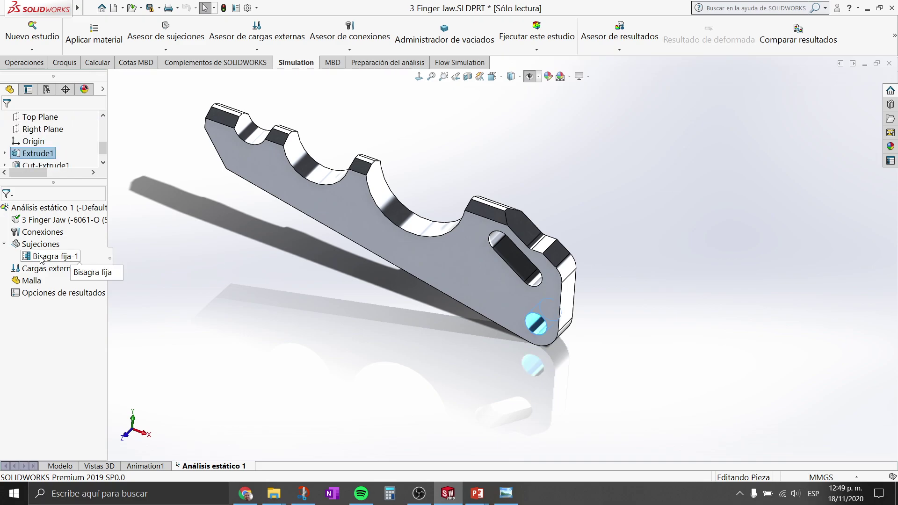
right_click(42, 246)
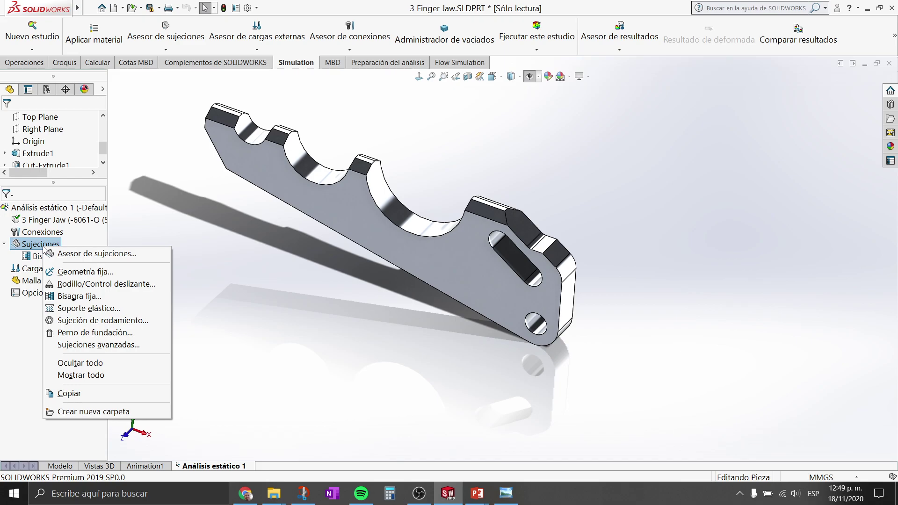
left_click(120, 345)
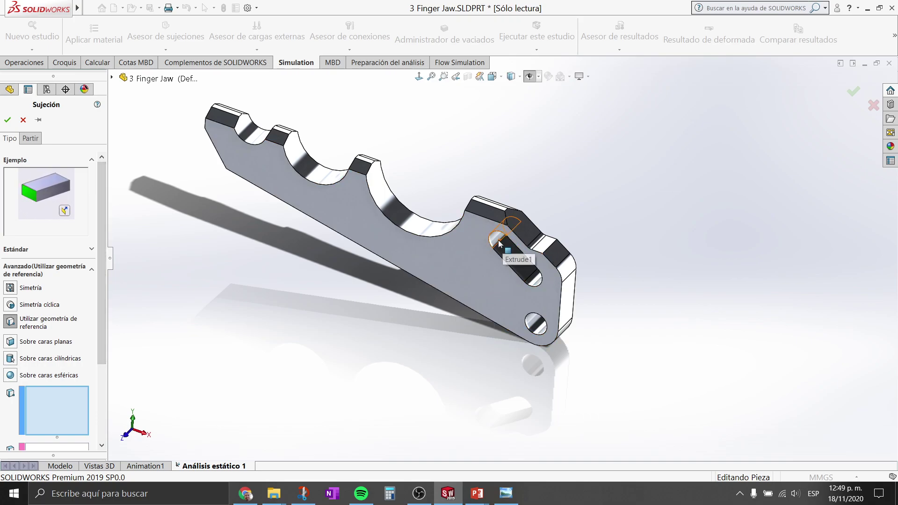
left_click_drag(102, 325, 103, 403)
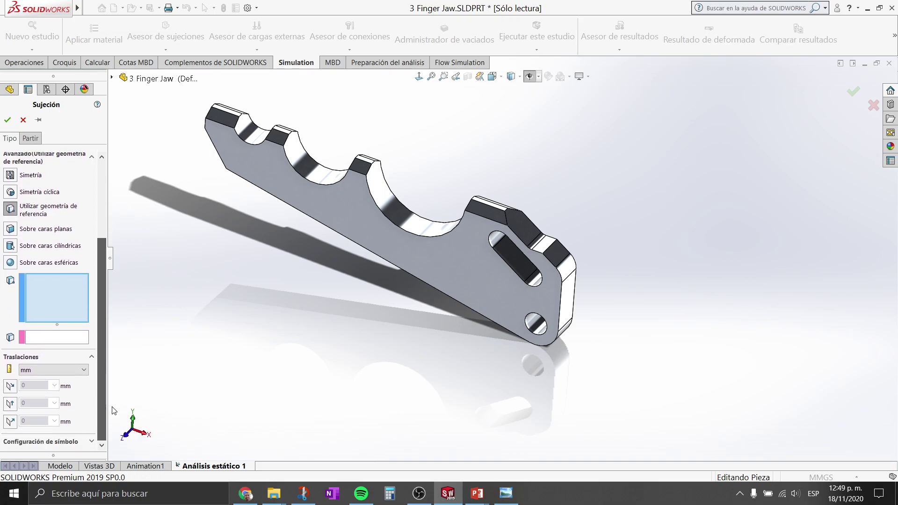
left_click(11, 245)
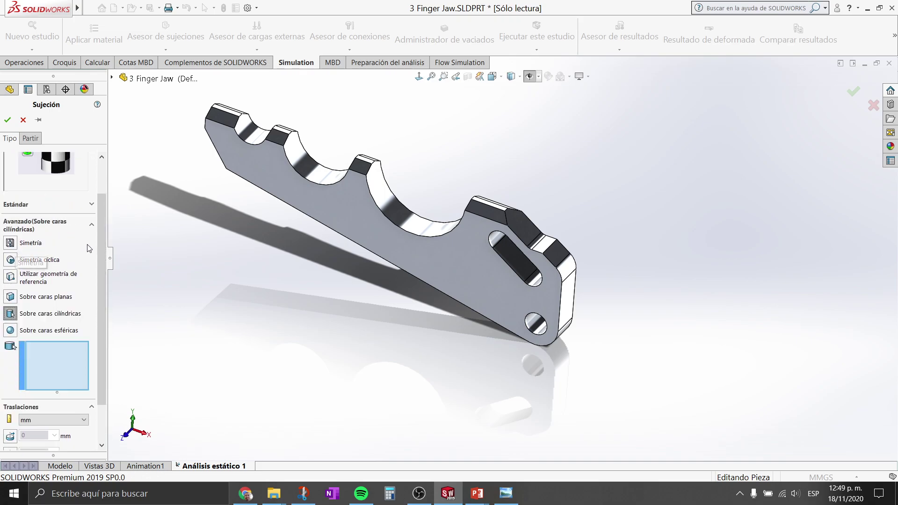
left_click_drag(100, 226, 101, 194)
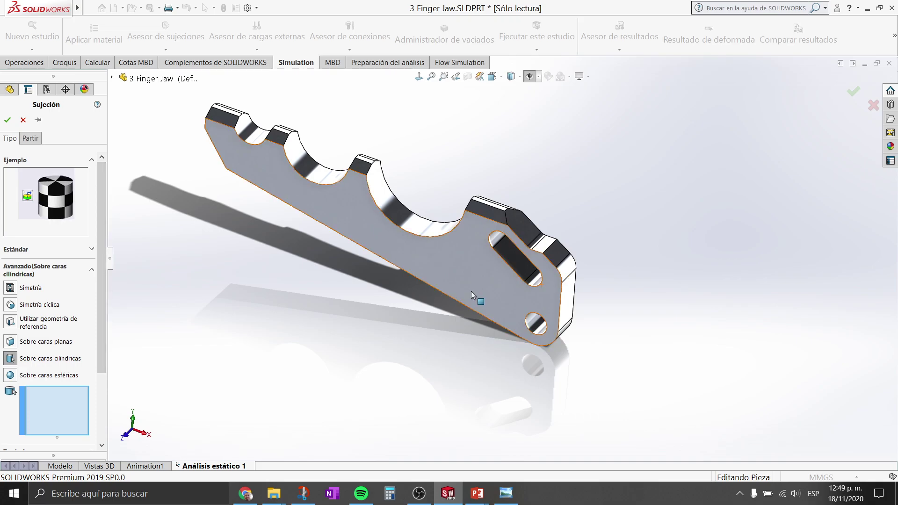
left_click(498, 242)
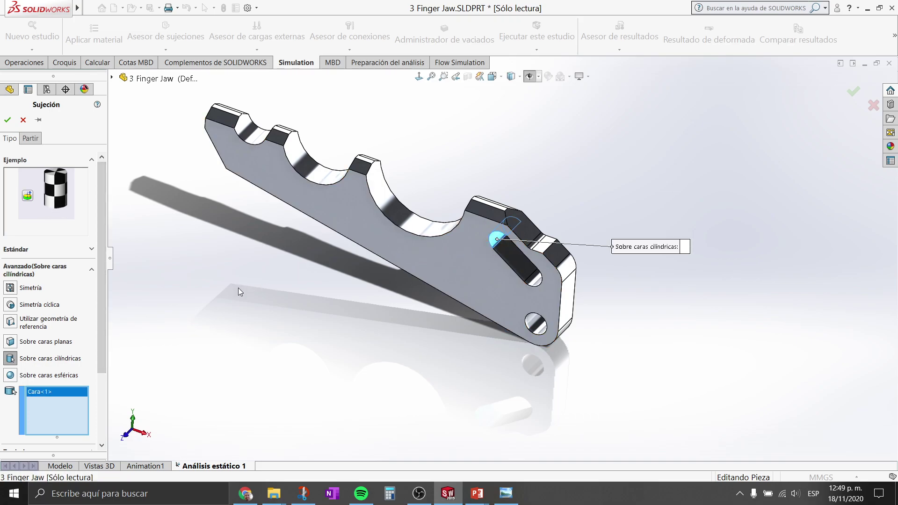
left_click_drag(105, 251, 108, 328)
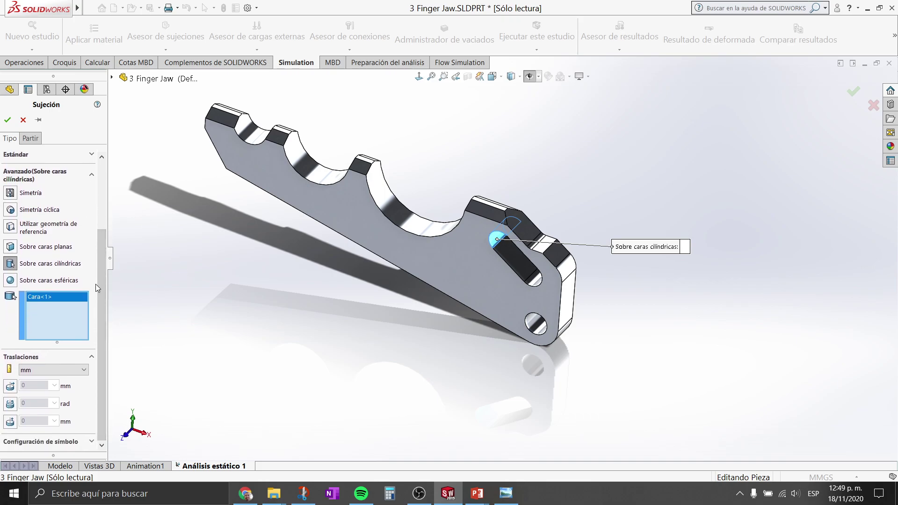
left_click_drag(100, 277, 100, 209)
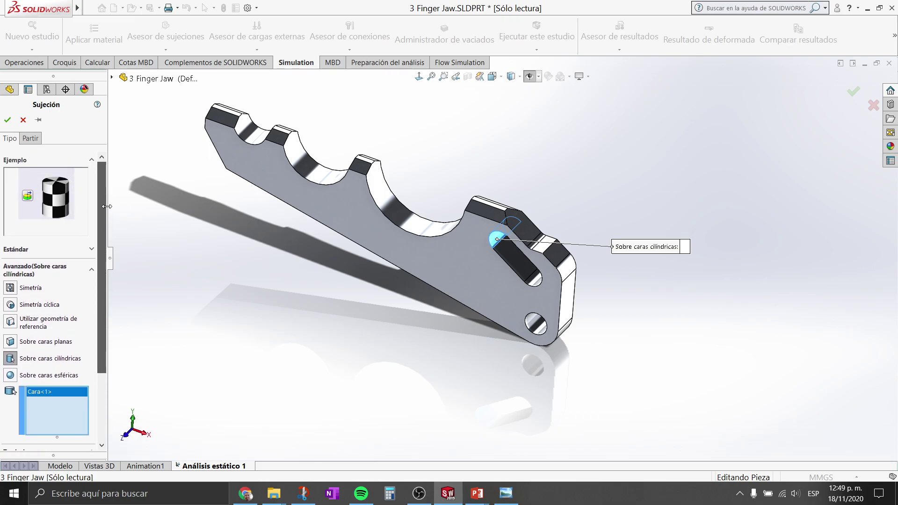
Step: Restrain the slot face's radial translation at 0 mm and confirm the fixture
left_click(7, 120)
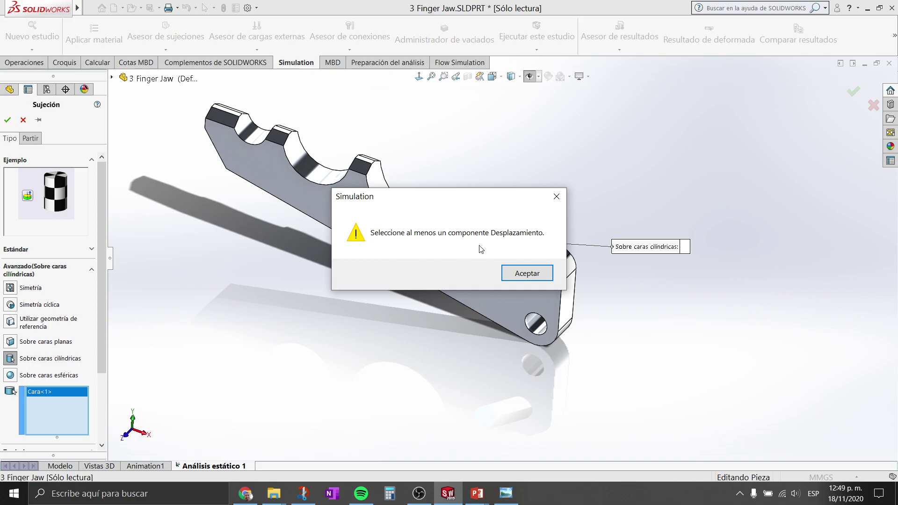
left_click(526, 273)
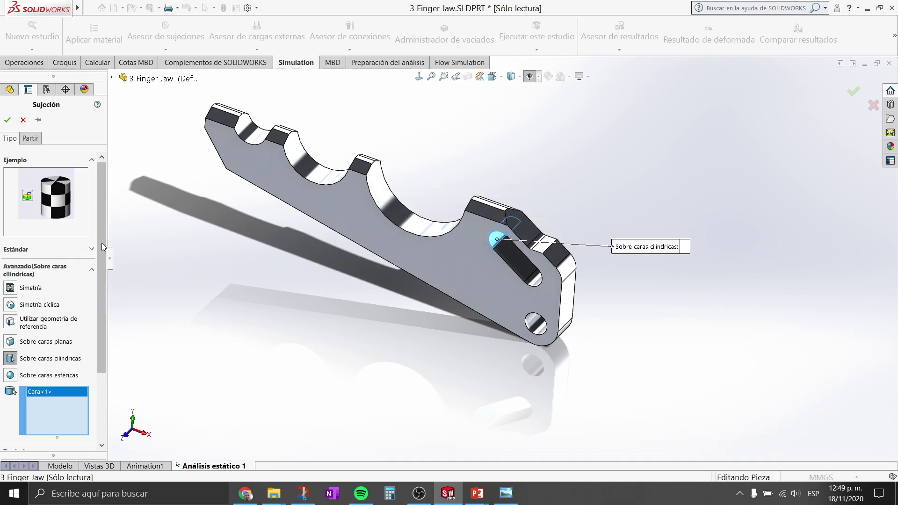
left_click_drag(102, 243, 100, 338)
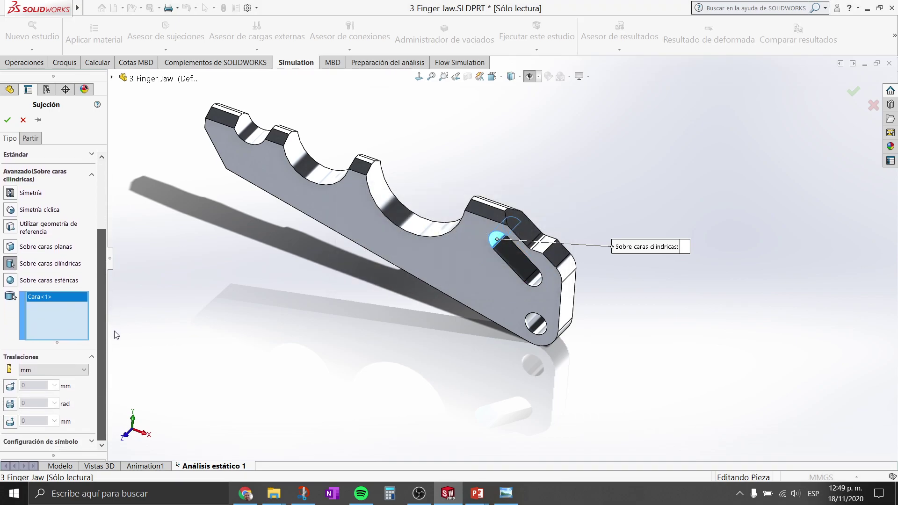
left_click(9, 387)
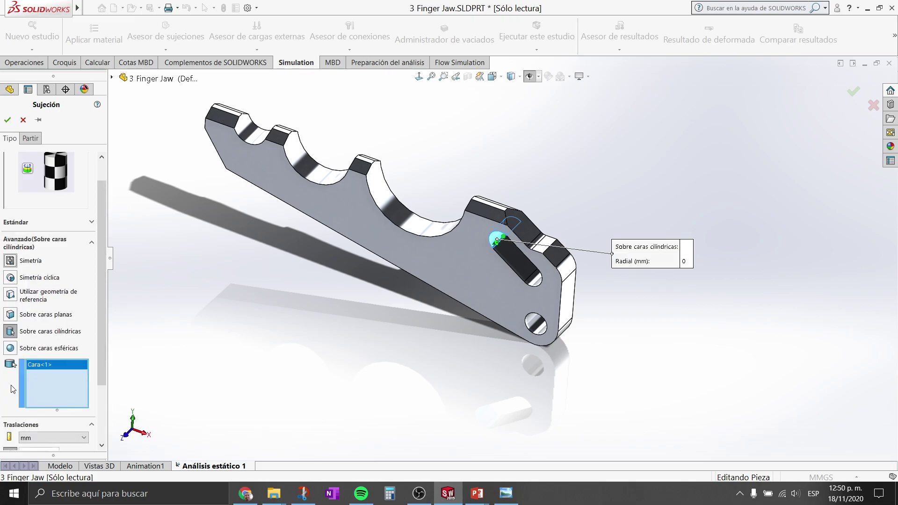
left_click_drag(101, 344, 101, 403)
left_click(37, 373)
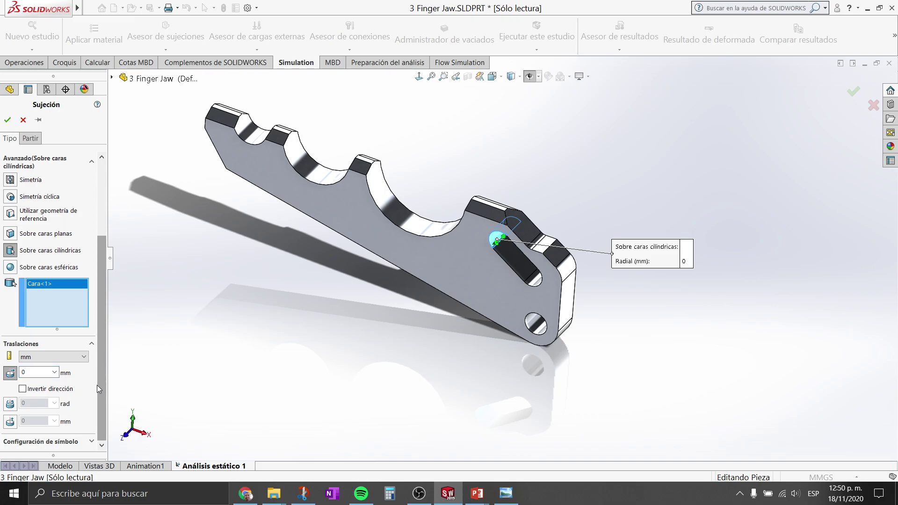
left_click_drag(97, 385, 97, 214)
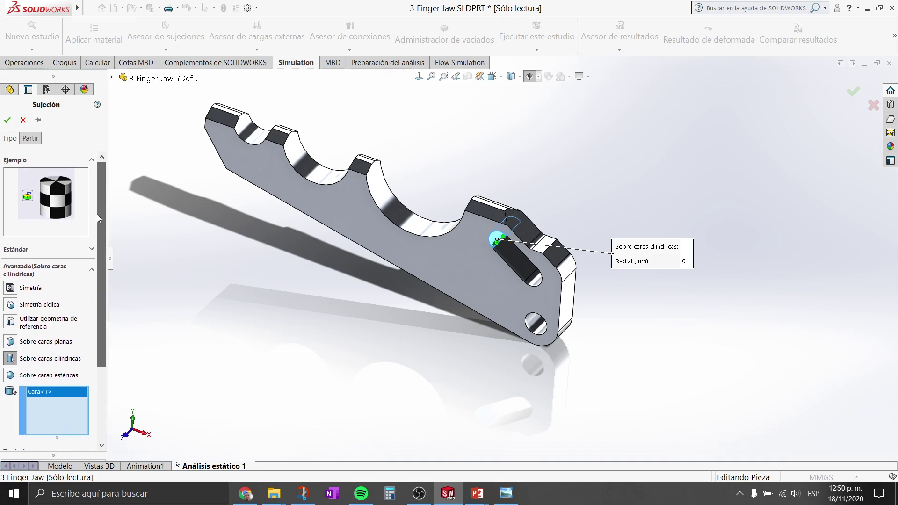
left_click(7, 120)
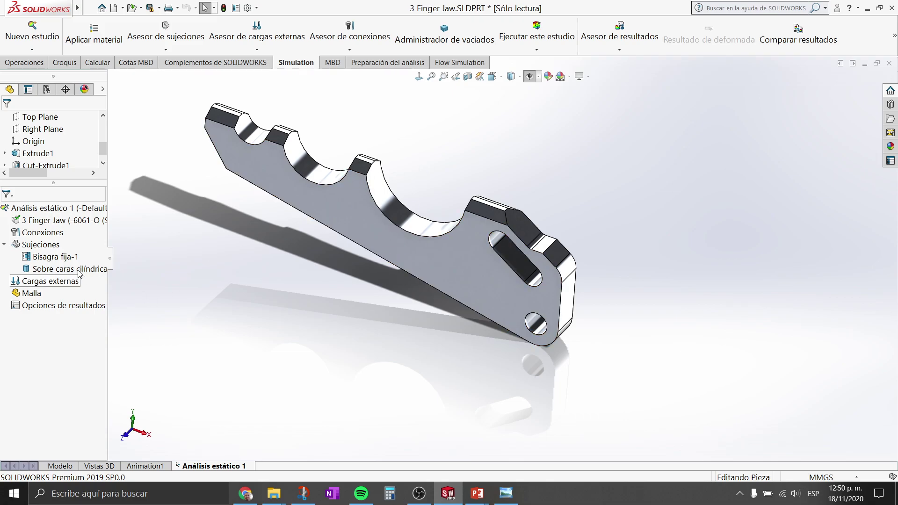
Step: Start a force load on the first tooth's top face, checking the exercise sheet
right_click(57, 287)
key("Escape")
right_click(61, 284)
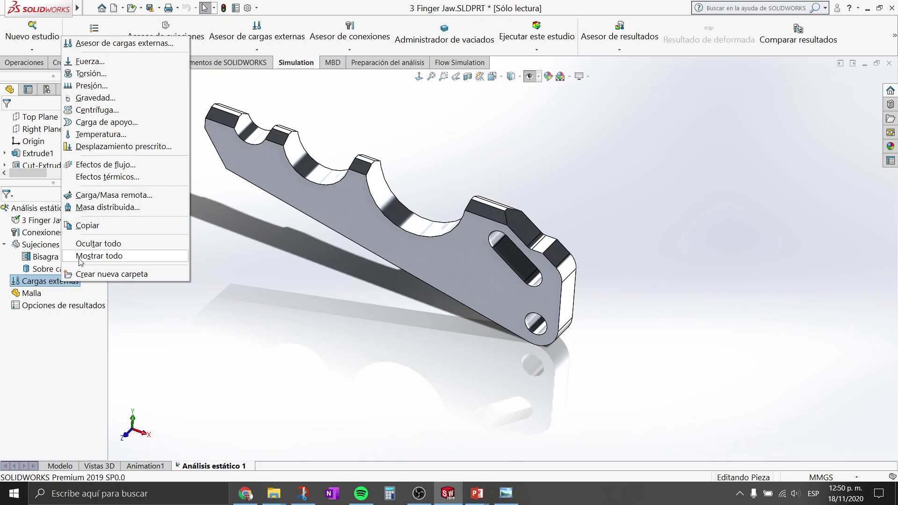
left_click(96, 62)
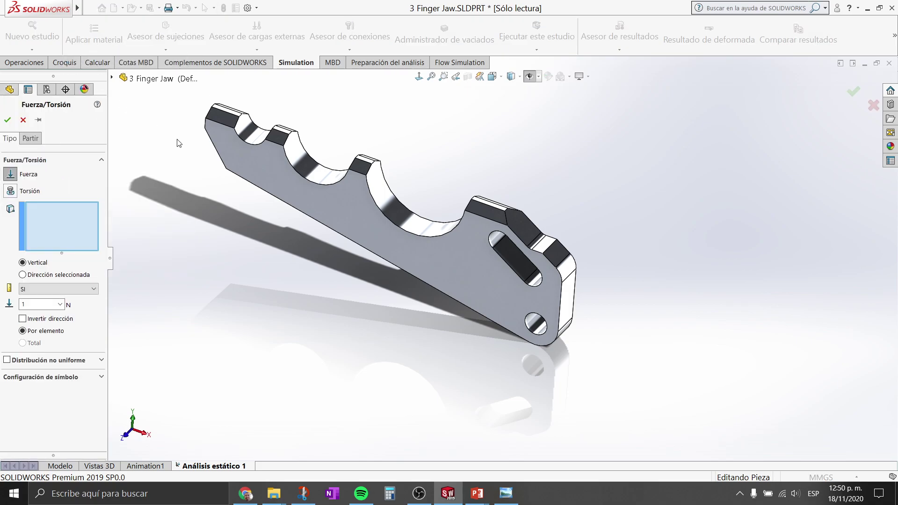
left_click(506, 493)
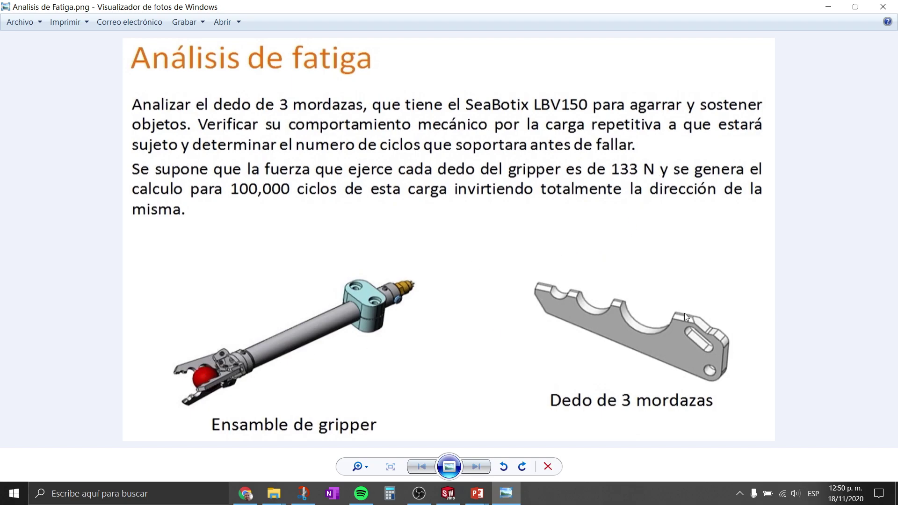
key("alt+Tab")
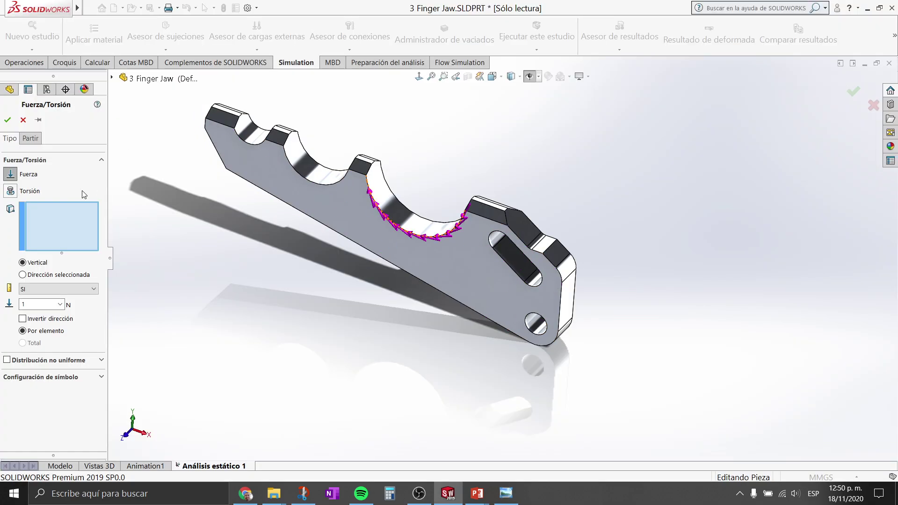
scroll(222, 95, "down", 4)
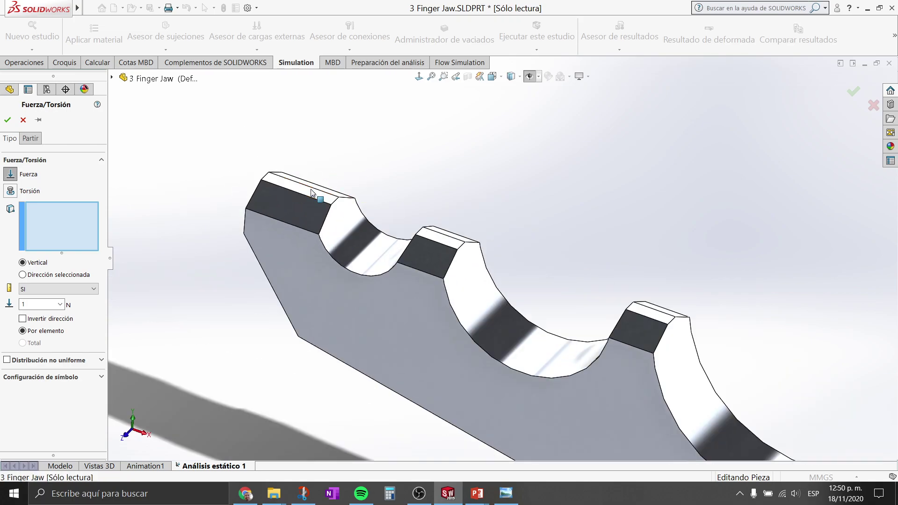
left_click(312, 190)
Step: Enter 133 N as the force value and confirm Fuerza-1
scroll(193, 241, "up", 3)
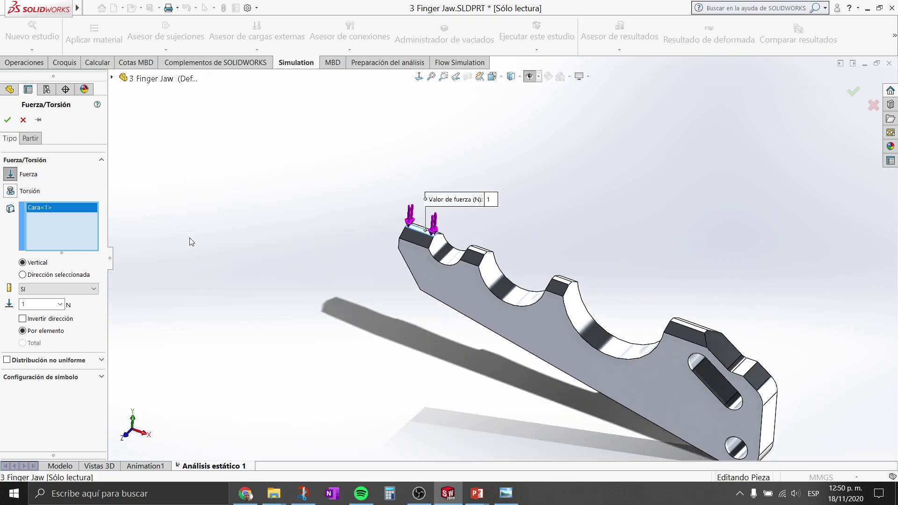
scroll(451, 295, "up", 1)
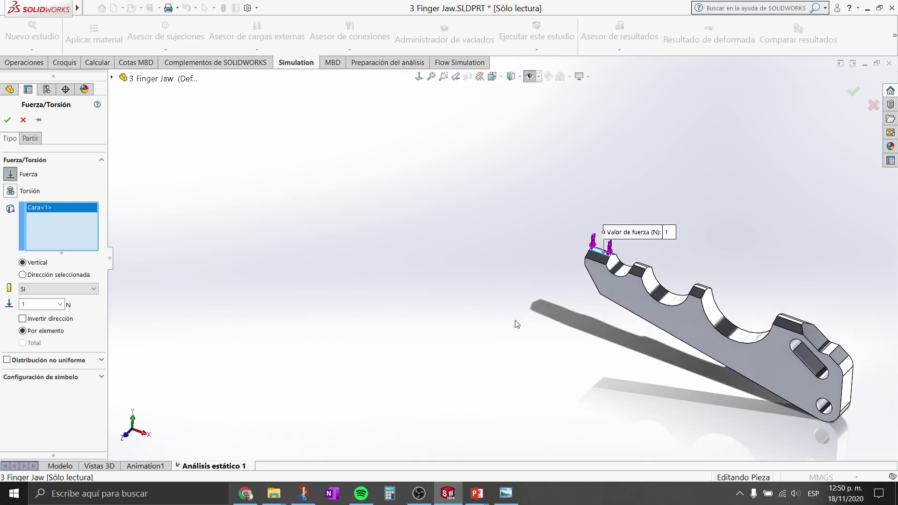
middle_click_drag(755, 195, 540, 151, "ctrl")
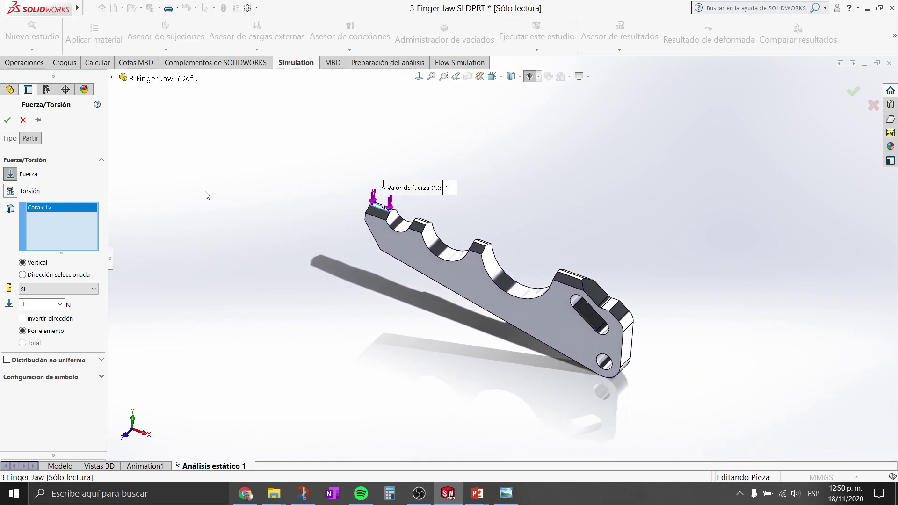
double_click(28, 305)
key("alt+Tab")
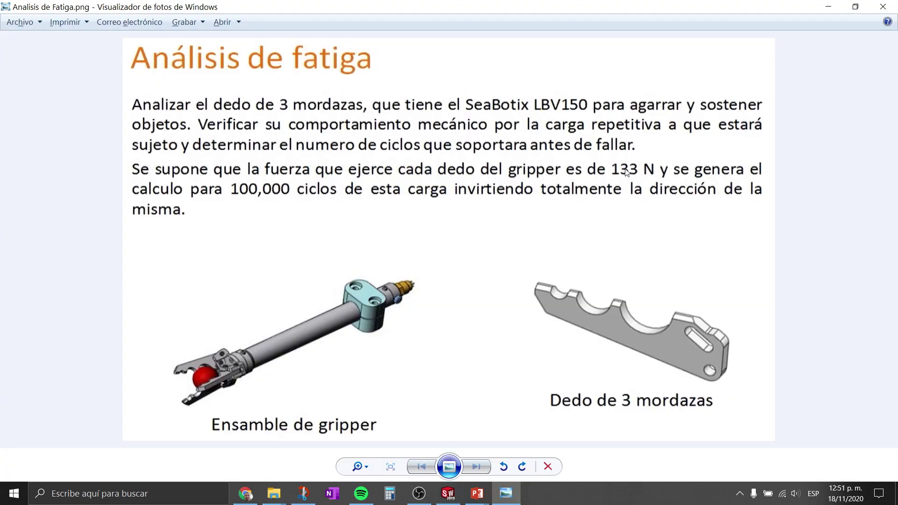
key("alt+Tab")
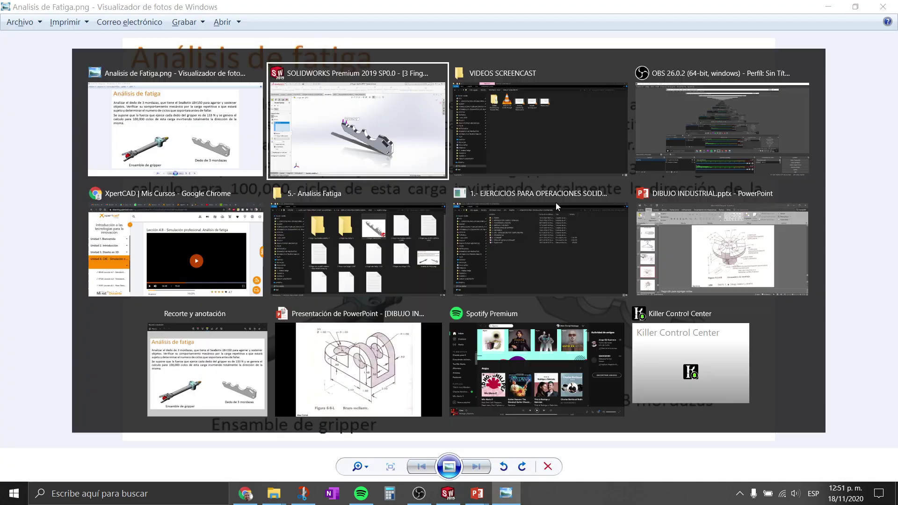
type("133")
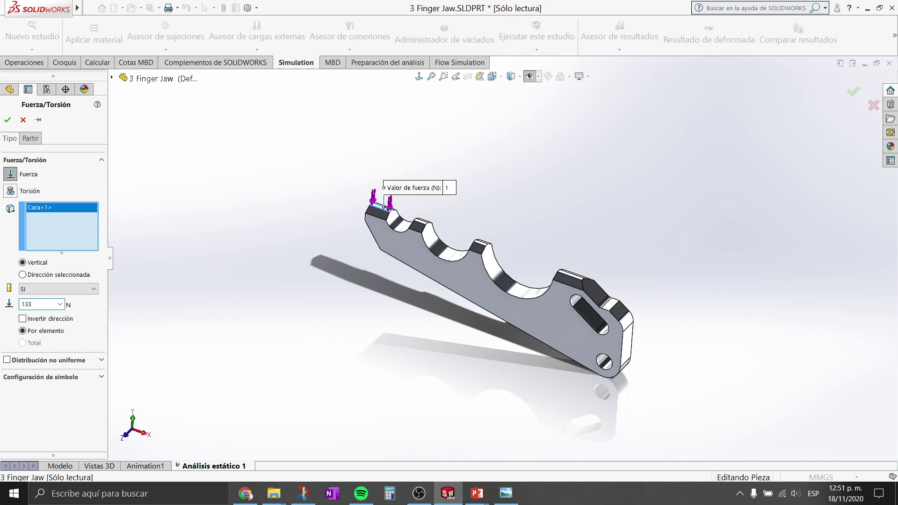
left_click(7, 120)
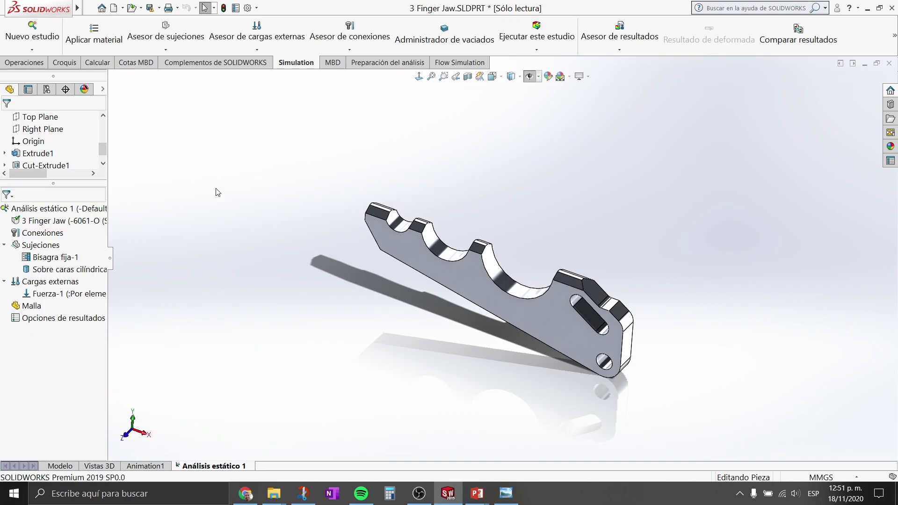
Step: Mesh the jaw at Fino density with run-analysis enabled, solving for von Mises stress
scroll(706, 236, "down", 2)
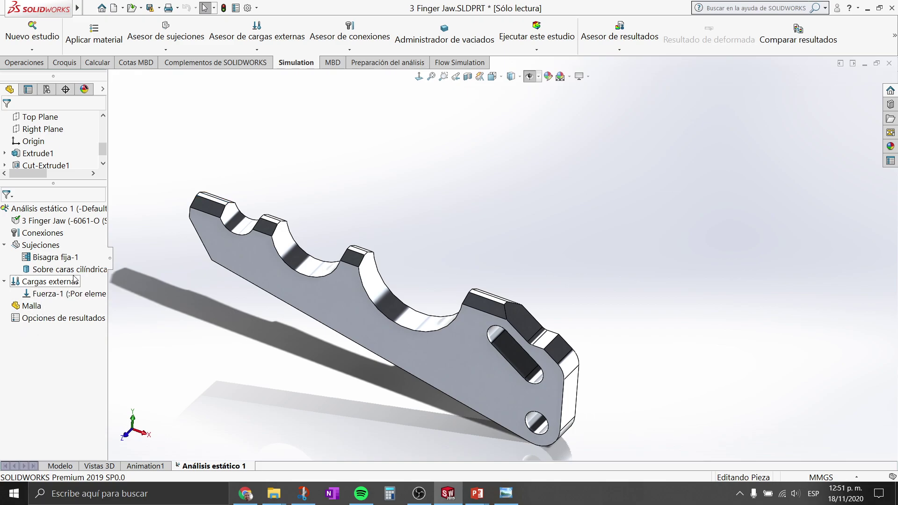
right_click(29, 307)
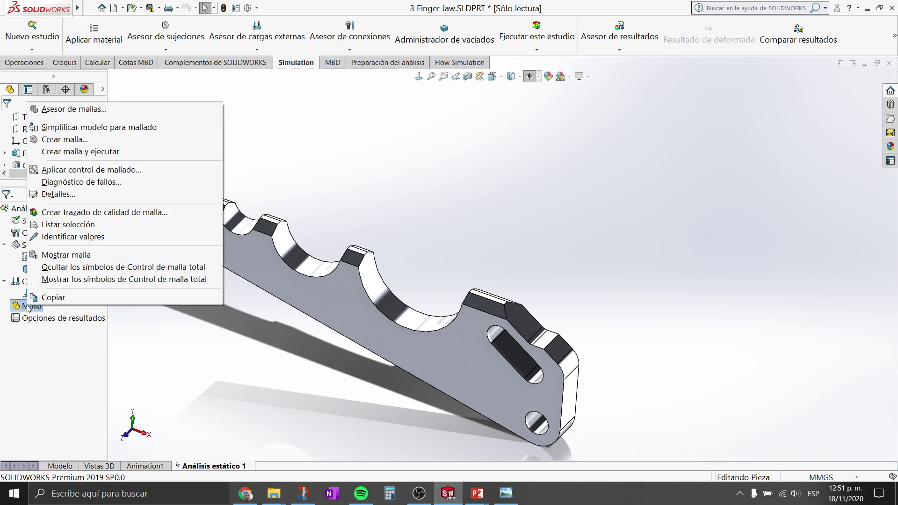
left_click(68, 141)
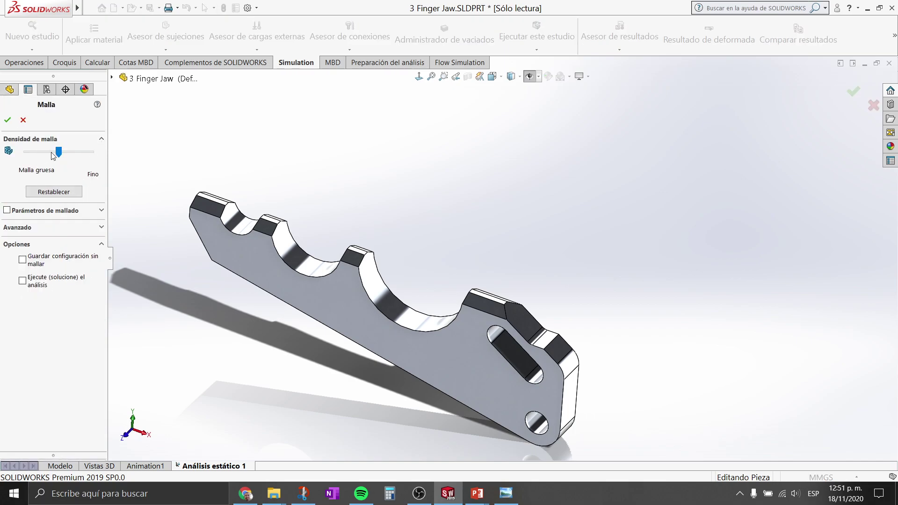
mouse_move(59, 152)
left_mouse_down()
mouse_move(91, 151)
mouse_move(81, 152)
left_mouse_up()
left_click(33, 211)
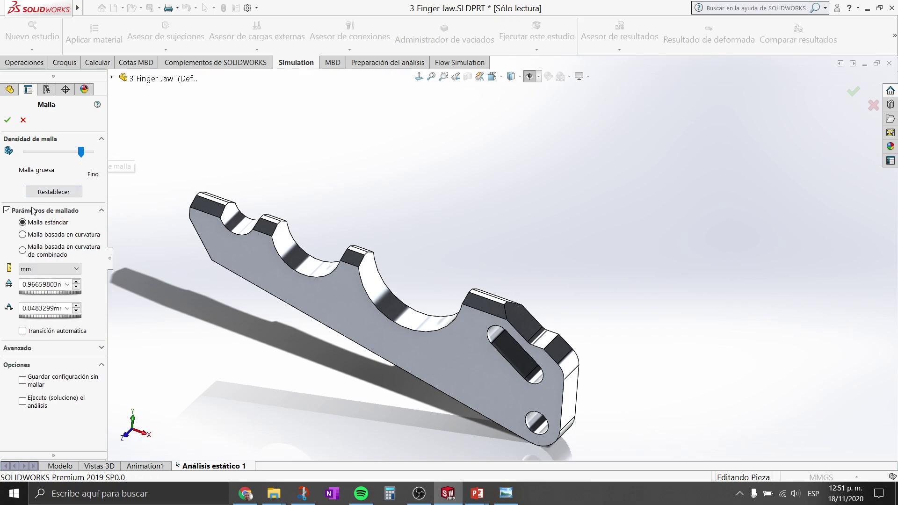
left_click(43, 210)
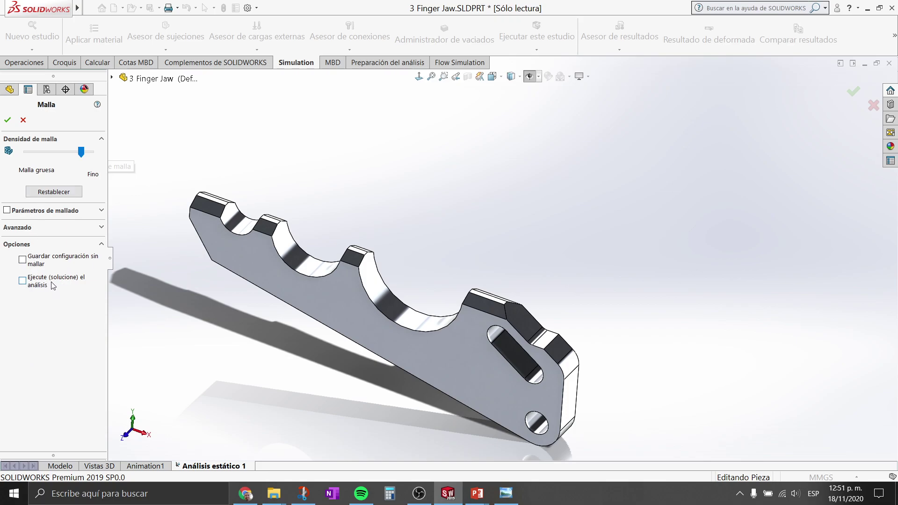
left_click(22, 280)
left_click(8, 120)
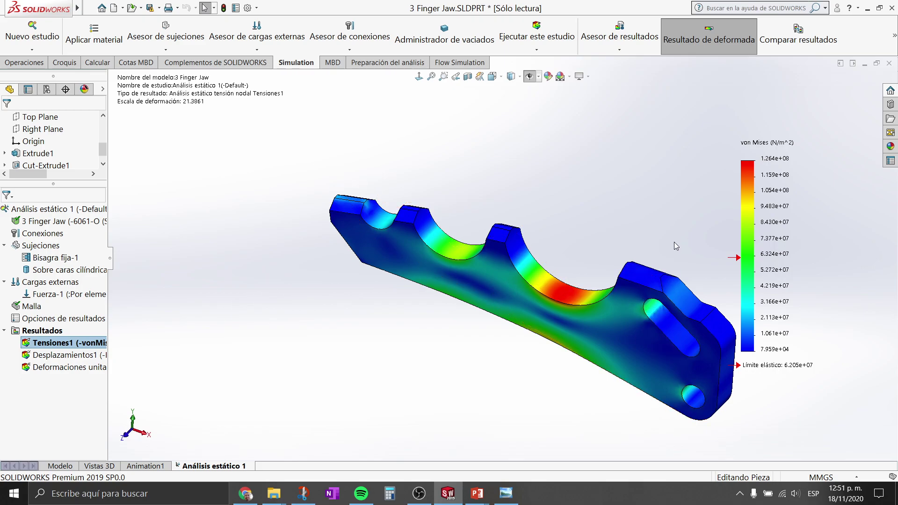
middle_click_drag(674, 242, 559, 201, "ctrl")
middle_click_drag(401, 130, 413, 136)
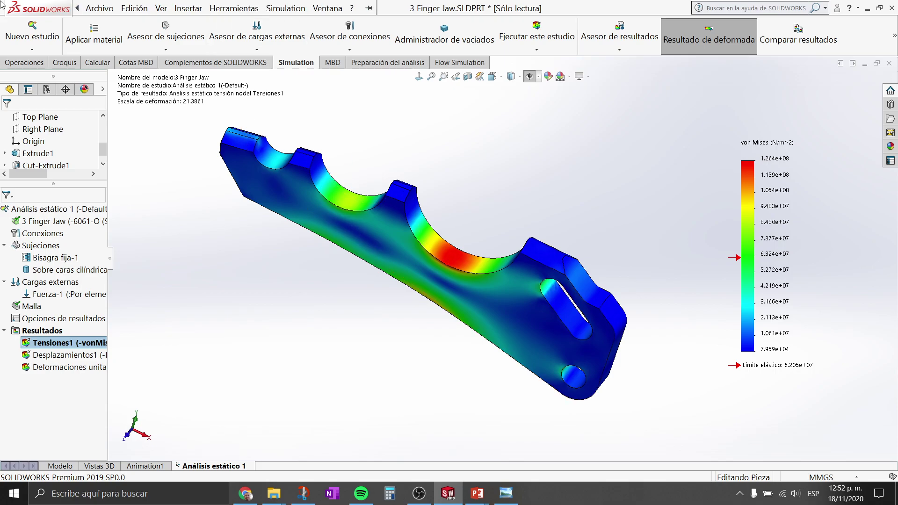
Step: Create fatigue study Fatiga 1 using the Fatiga type under Simulación avanzada
left_click(45, 50)
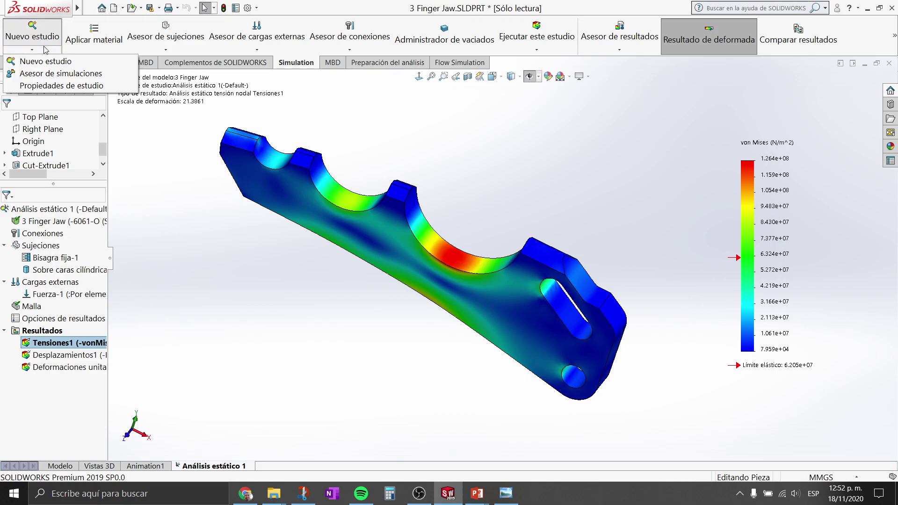
left_click(50, 60)
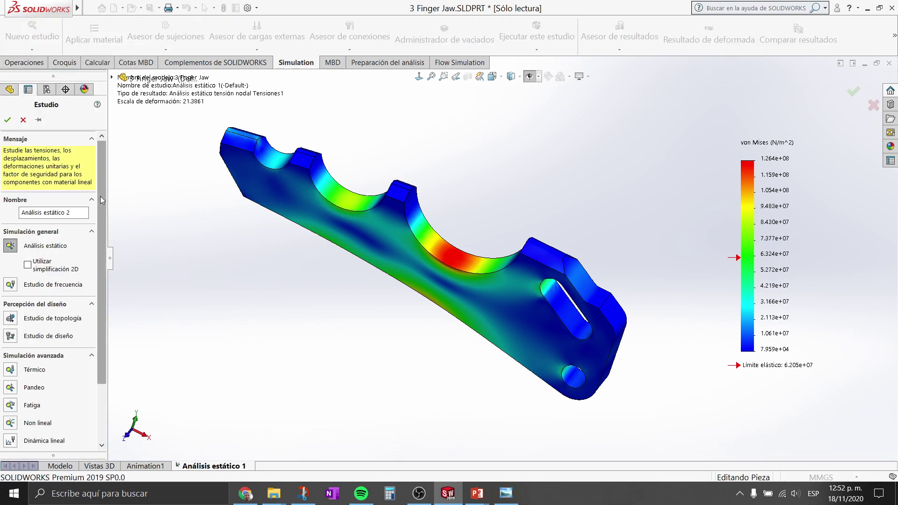
left_click_drag(100, 196, 104, 228)
left_click(11, 364)
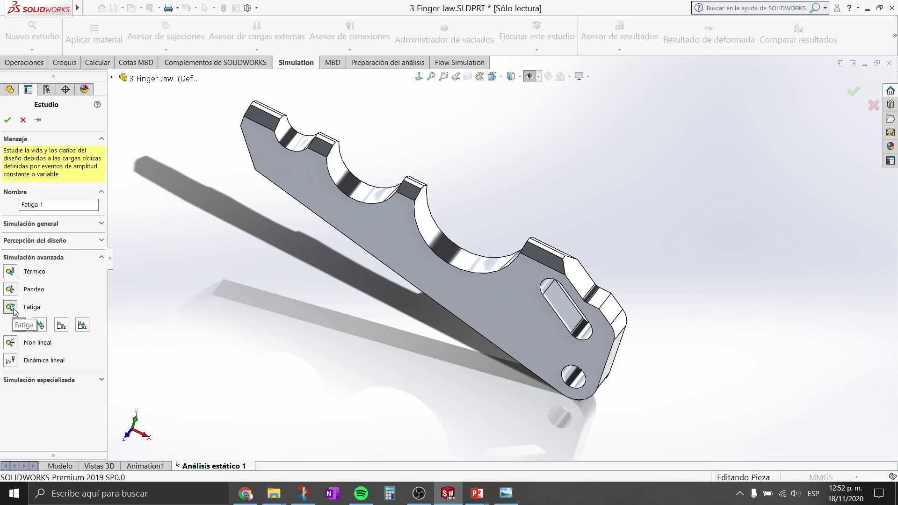
left_click(8, 120)
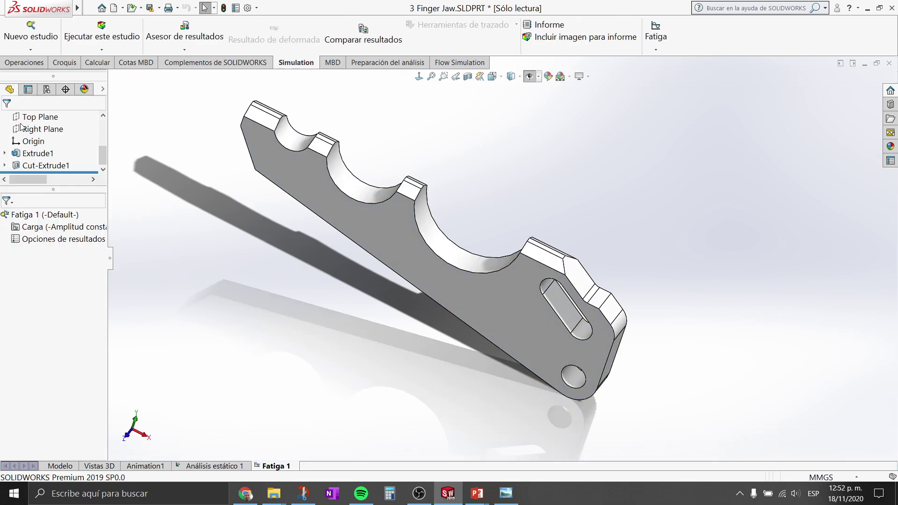
scroll(477, 156, "up", 2)
scroll(583, 201, "down", 2)
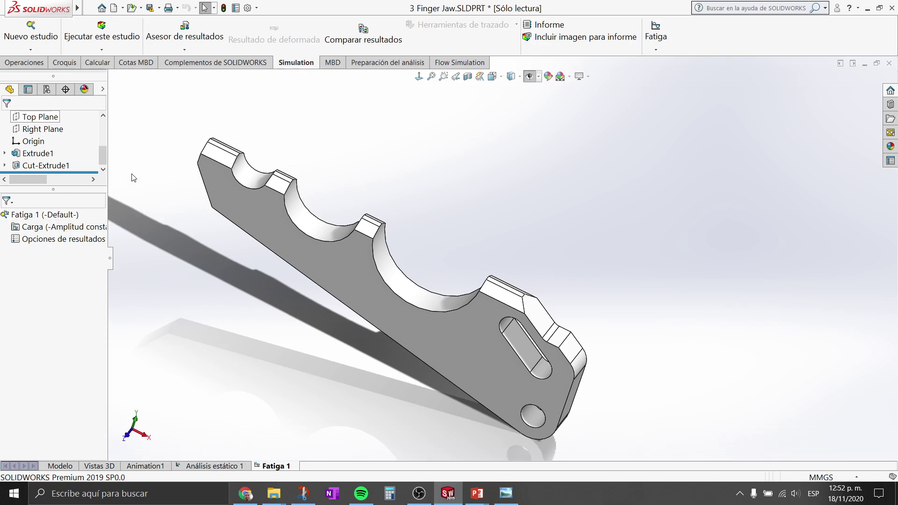
right_click(50, 216)
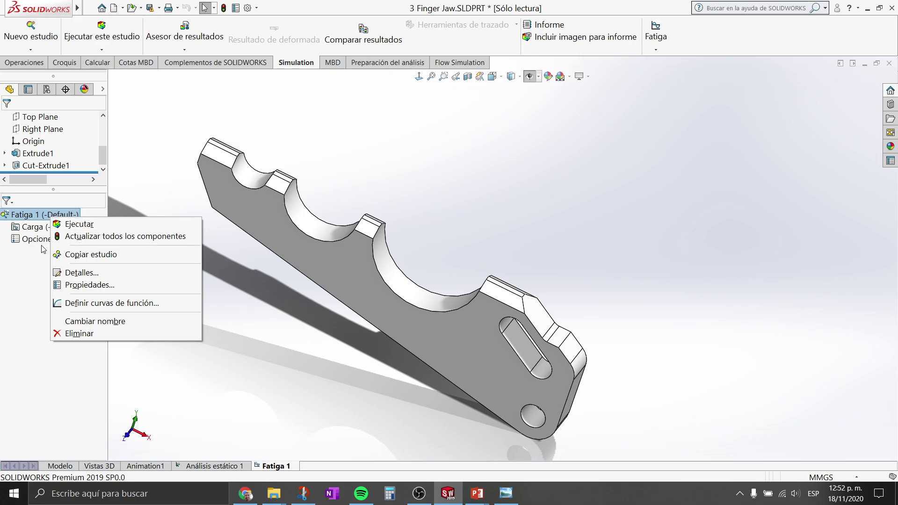
left_click(6, 285)
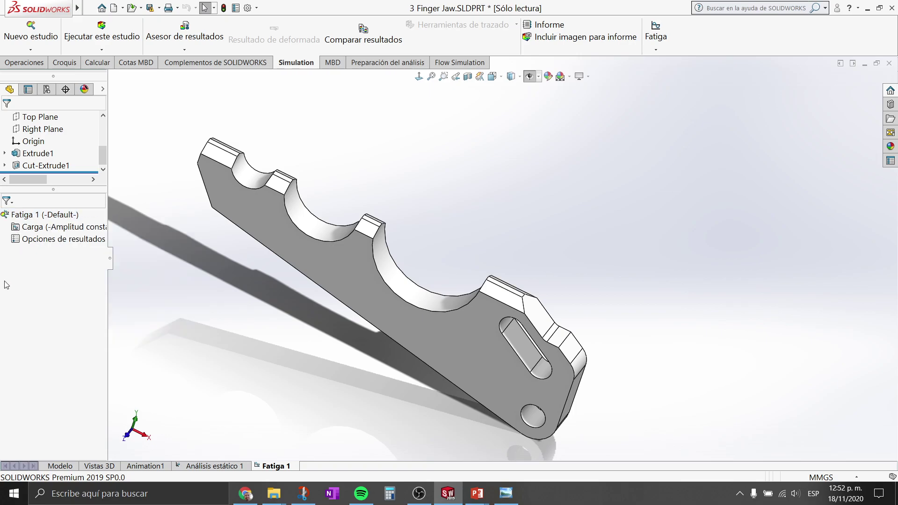
Step: Add a 100000-cycle, fully reversed (LR=-1) loading event based on Análisis estático 1 to Fatiga 1
right_click(51, 229)
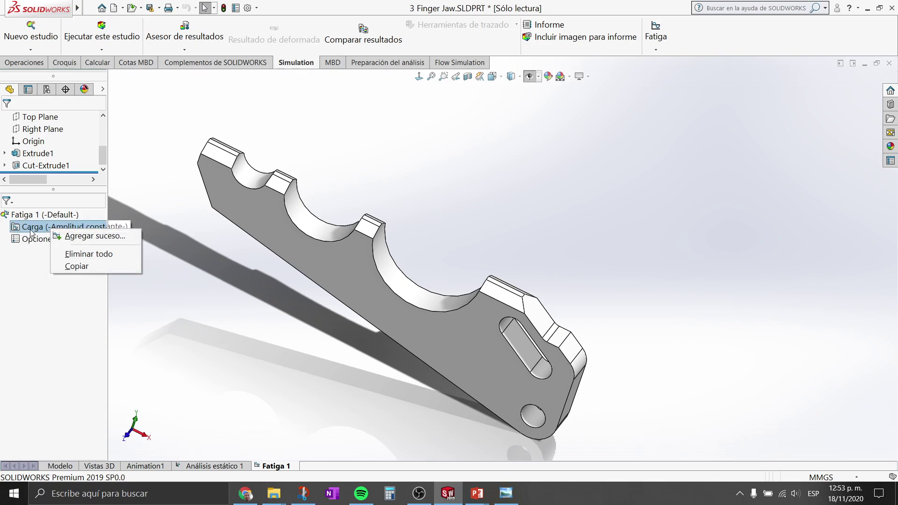
left_click(19, 280)
right_click(46, 233)
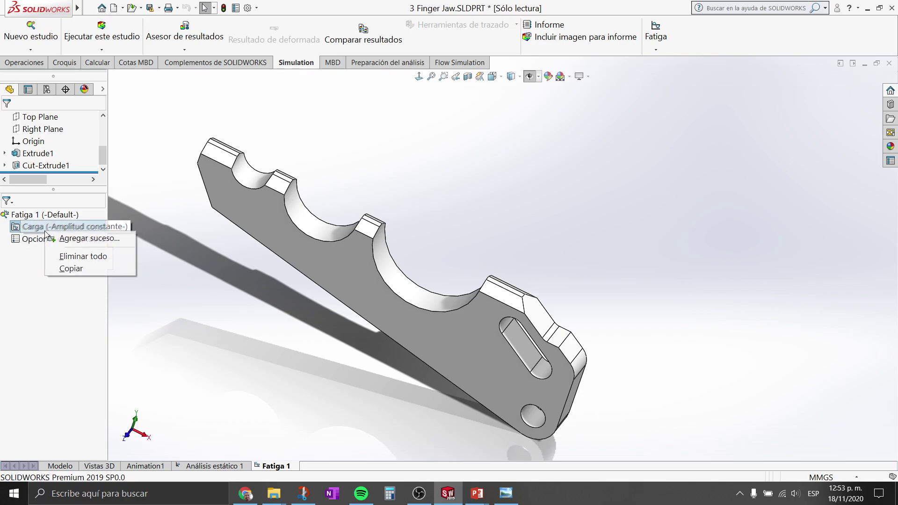
left_click(80, 239)
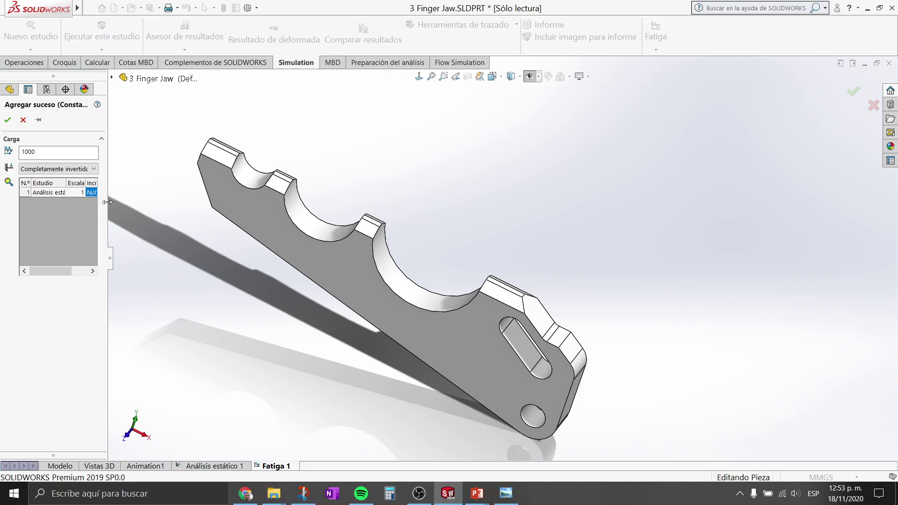
left_click_drag(108, 201, 147, 203)
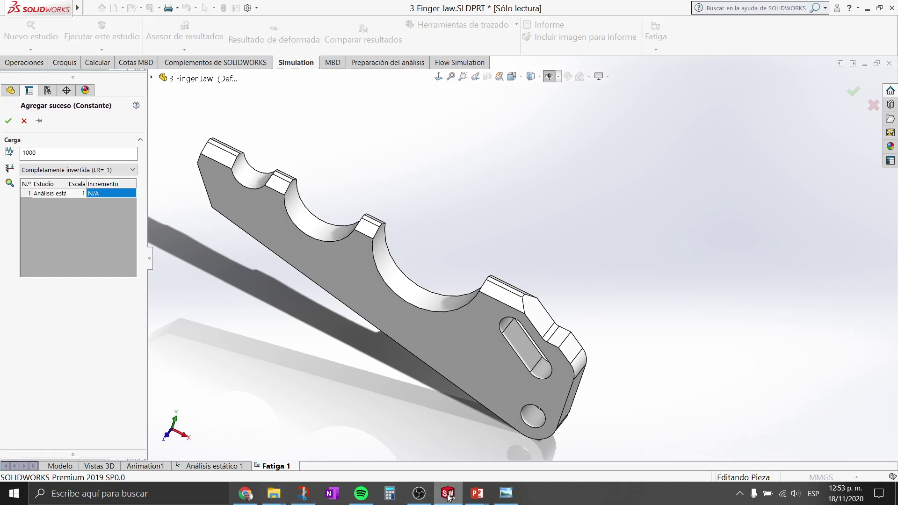
left_click(506, 496)
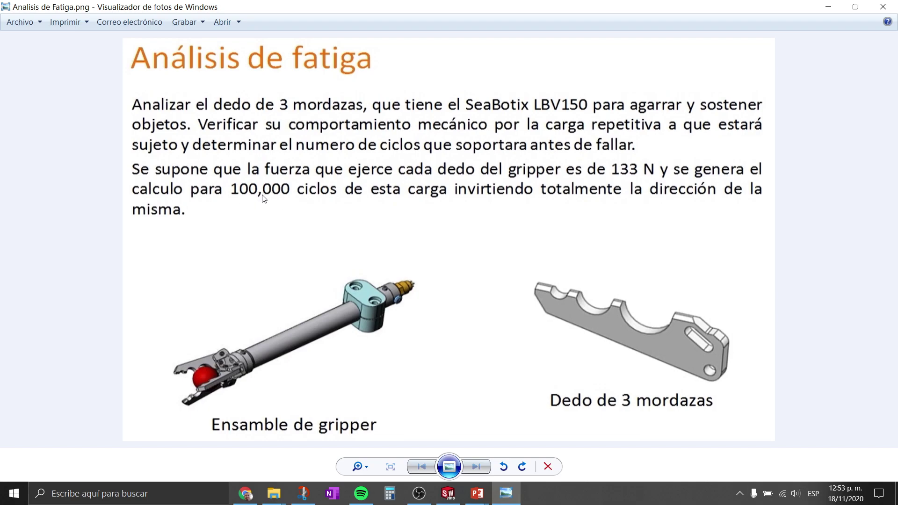
key("alt+Tab")
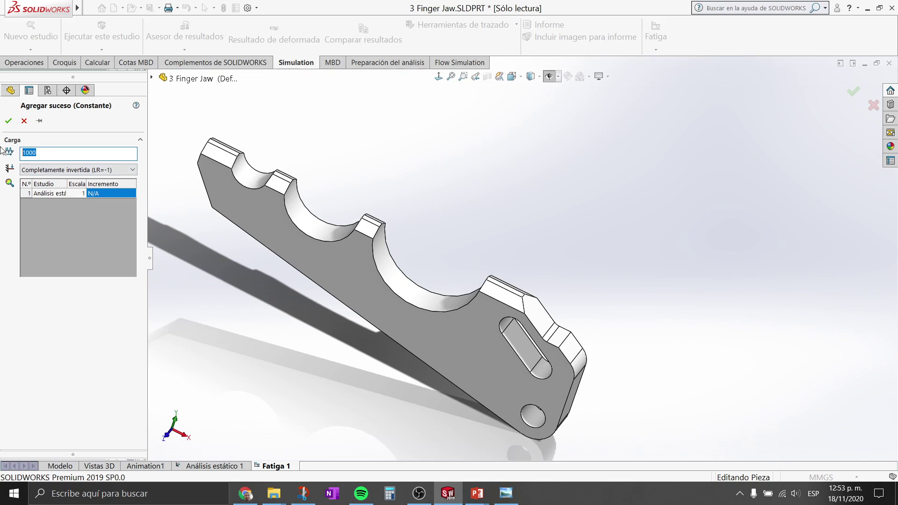
type("10")
left_click(8, 121)
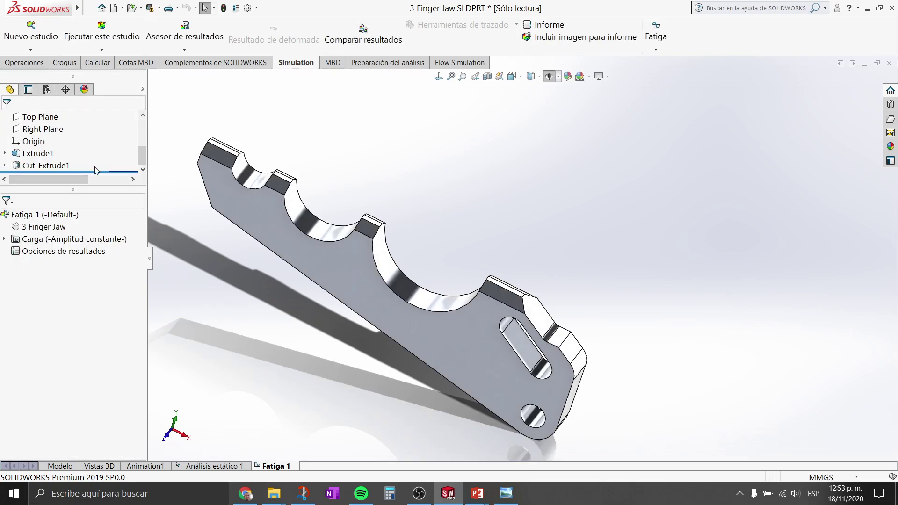
Step: Keep Fatiga 1's result options computing fatigue over Todo el modelo
right_click(68, 255)
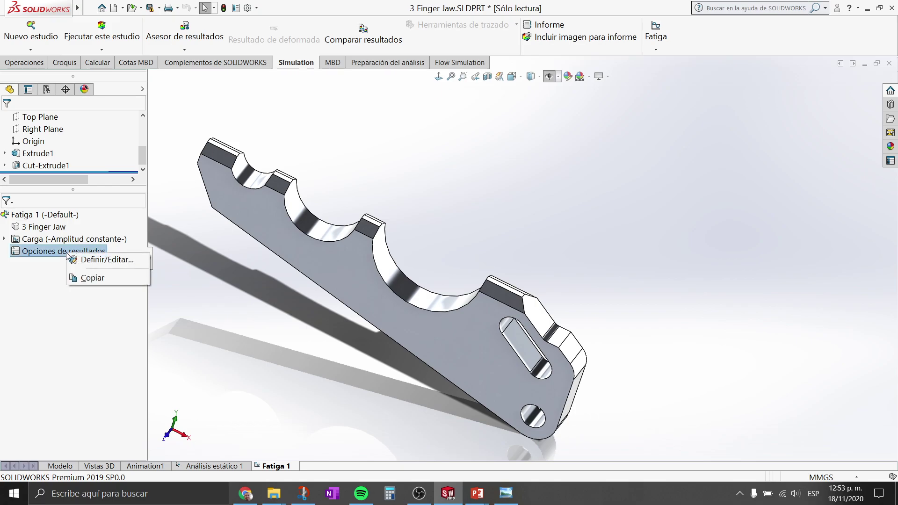
left_click(94, 265)
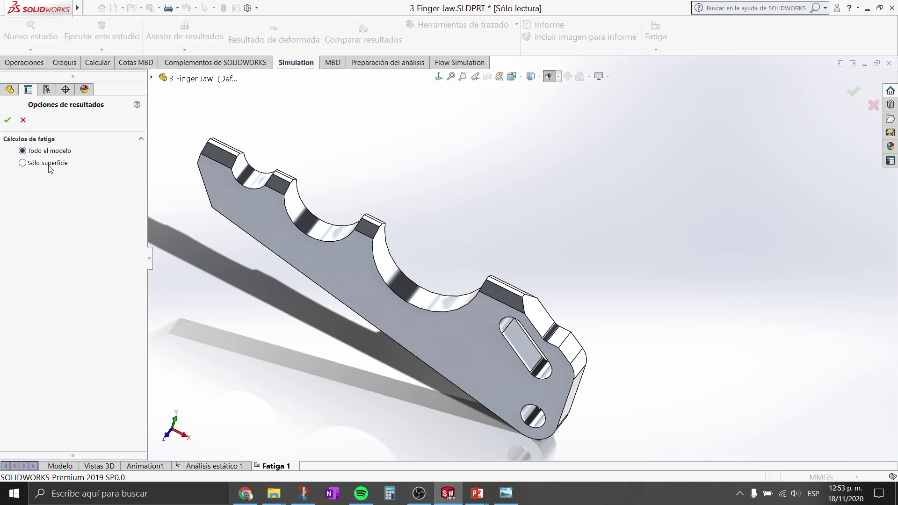
left_click(22, 163)
left_click(24, 151)
left_click(7, 119)
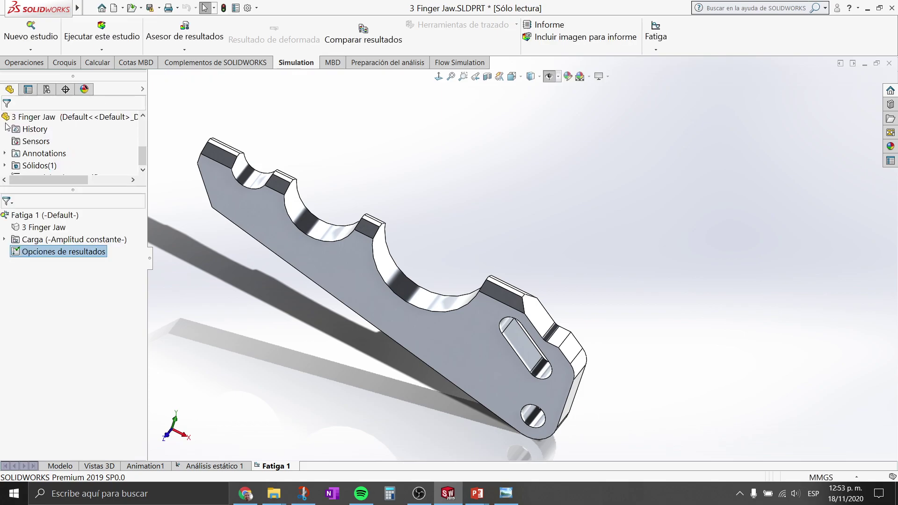
right_click(67, 217)
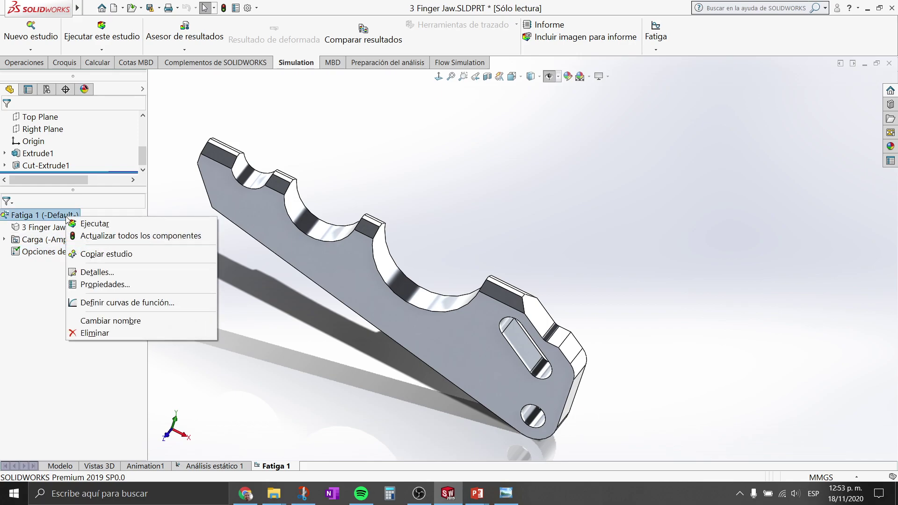
left_click(138, 288)
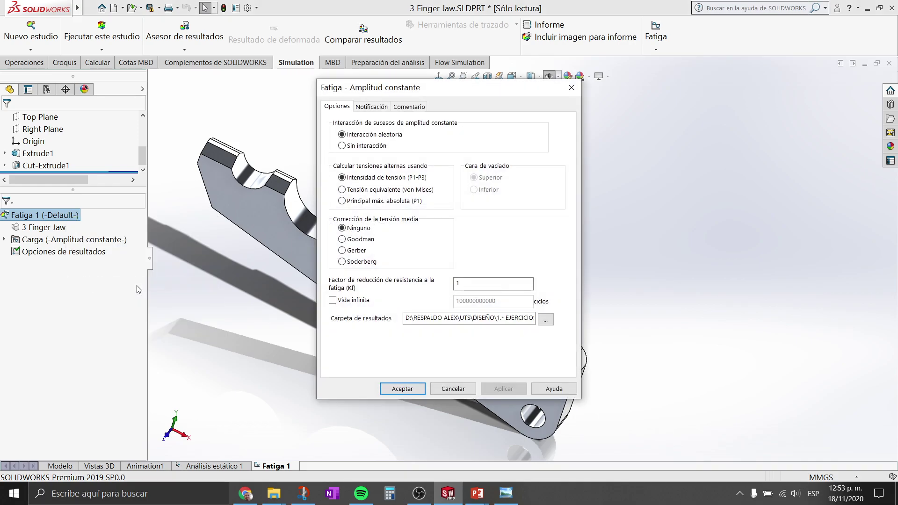
left_click(374, 107)
left_click(346, 107)
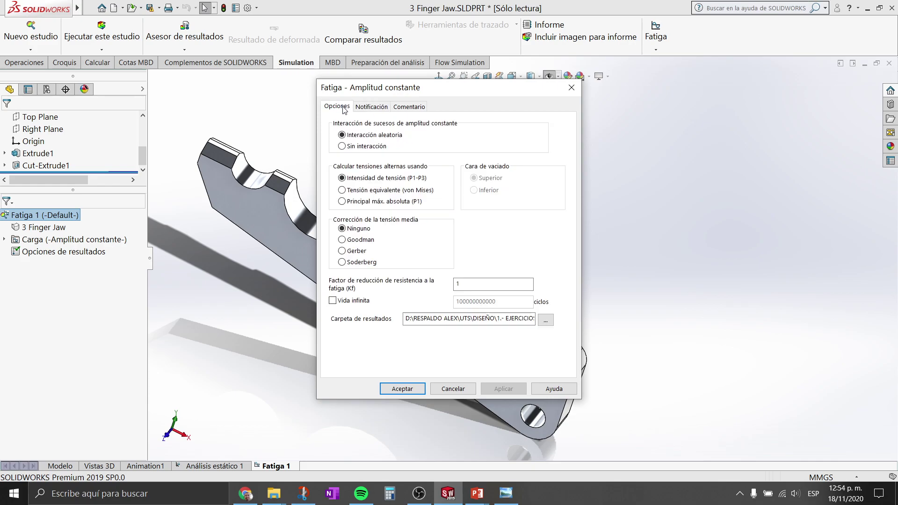
left_click(571, 88)
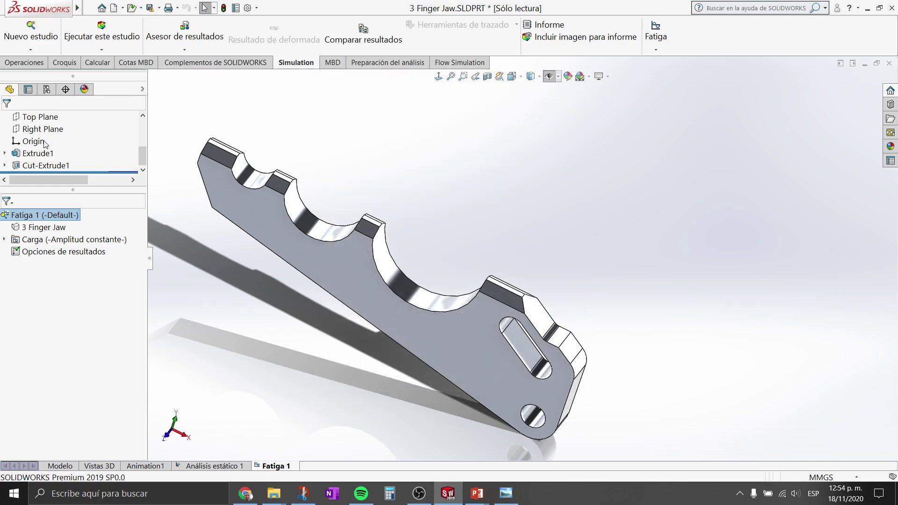
right_click(49, 214)
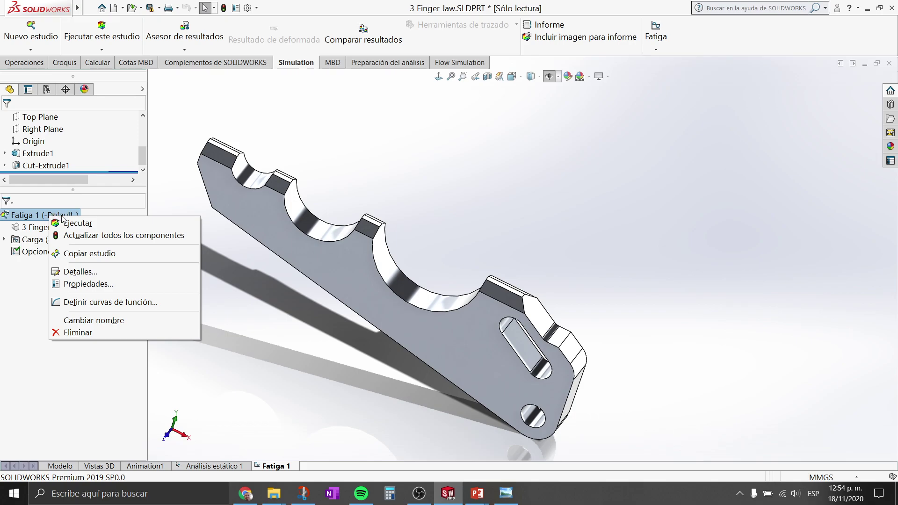
left_click(98, 303)
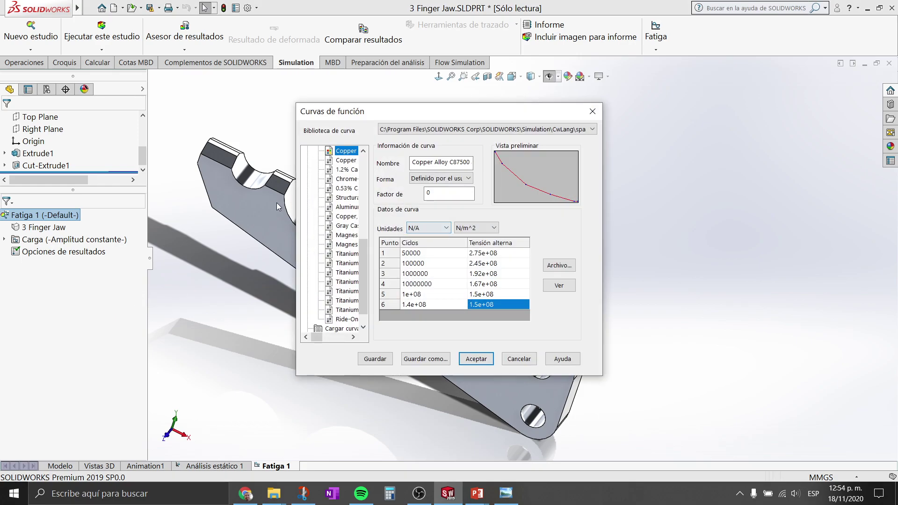
left_click_drag(390, 106, 348, 85)
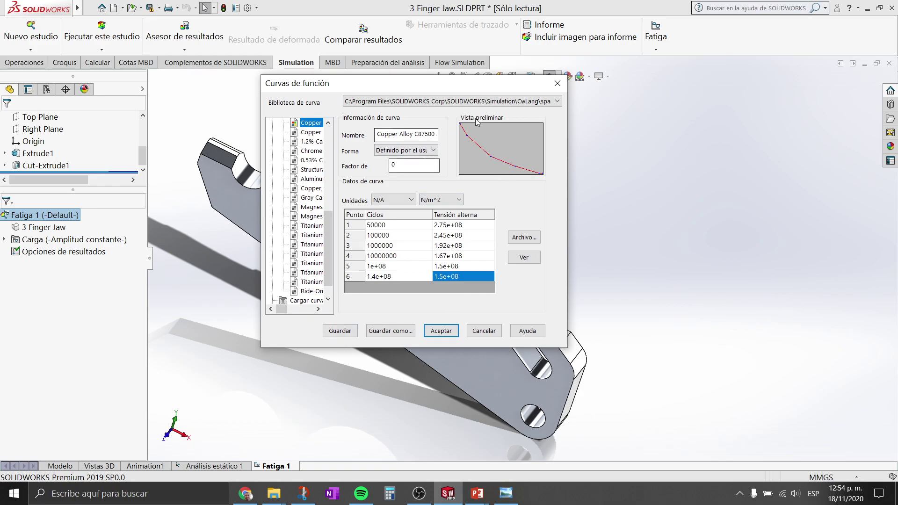
left_click(557, 84)
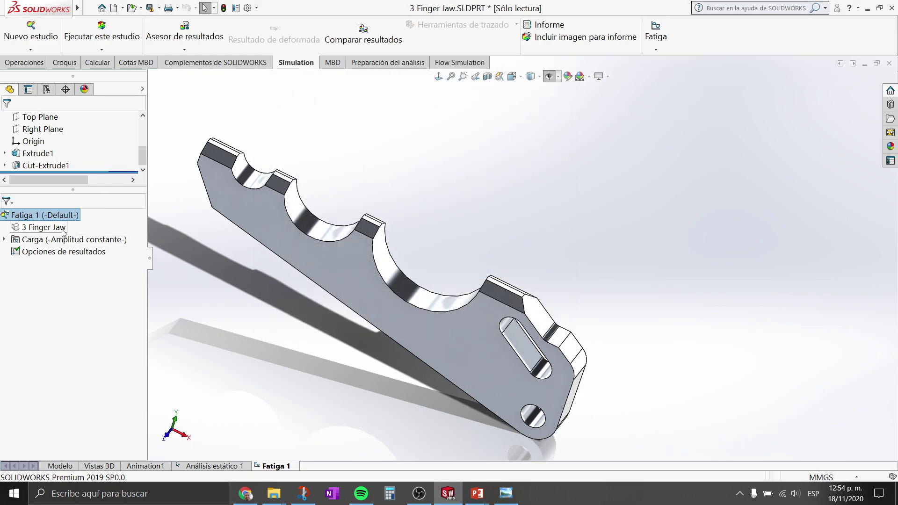
Step: Restrict the fatigue result options to Sólo superficie and run Fatiga 1
right_click(44, 238)
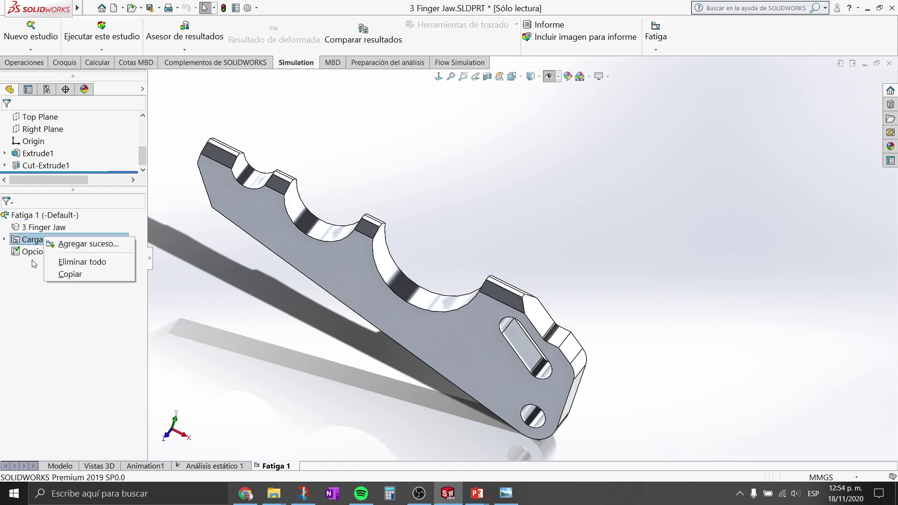
right_click(33, 255)
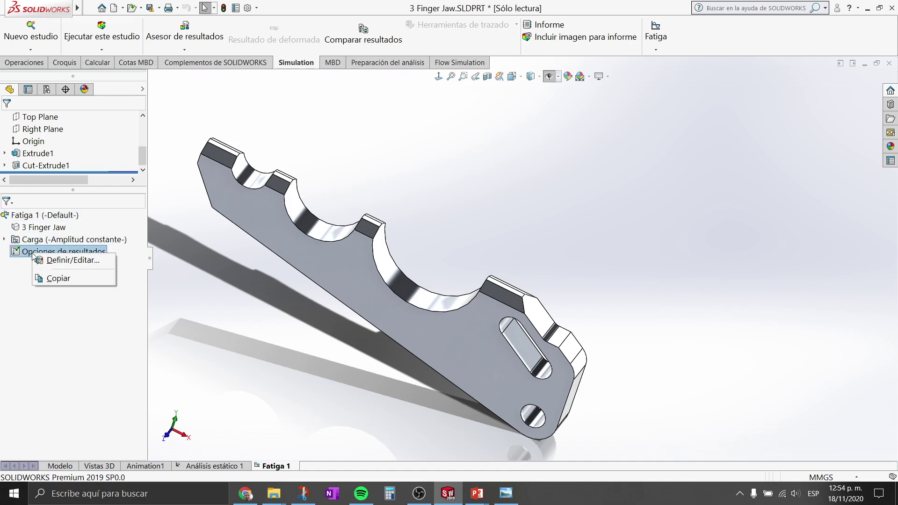
left_click(93, 260)
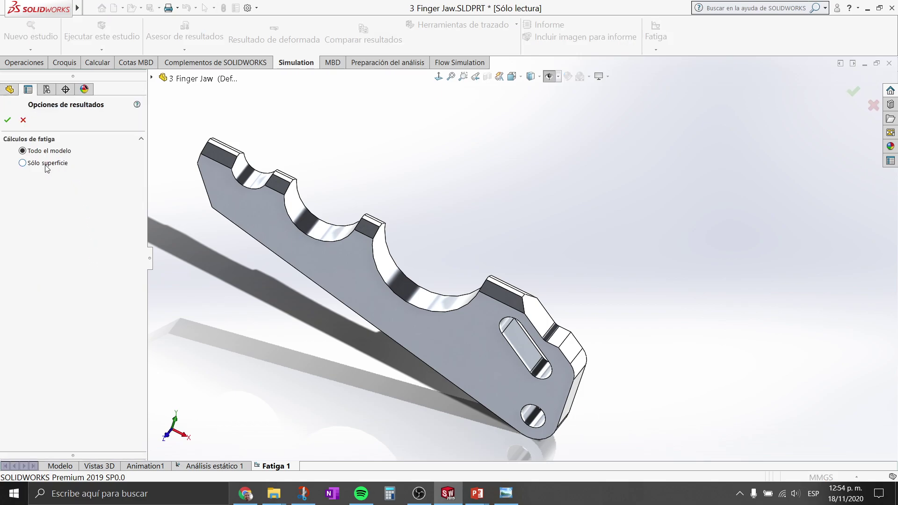
left_click(46, 164)
left_click(8, 120)
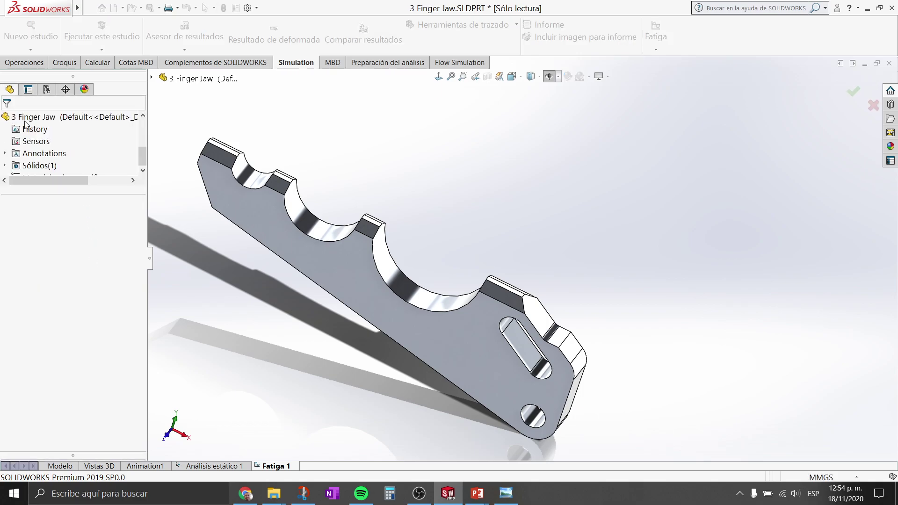
right_click(61, 216)
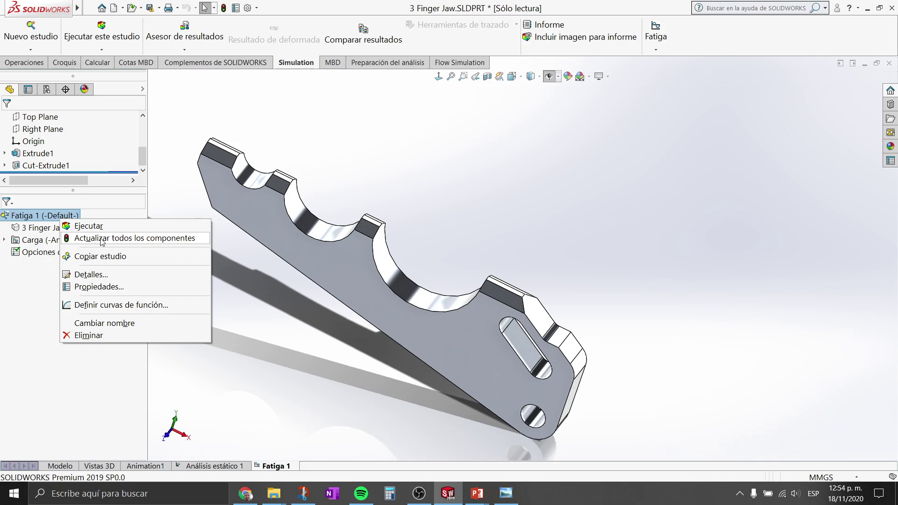
left_click(119, 227)
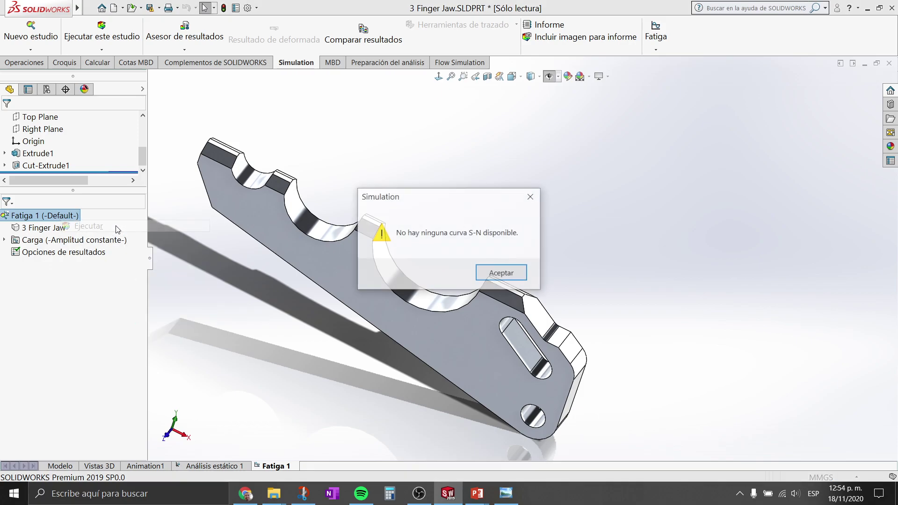
Step: Dismiss the missing S-N curve warning and inspect the jaw material's fatigue data window
left_click(509, 274)
right_click(53, 233)
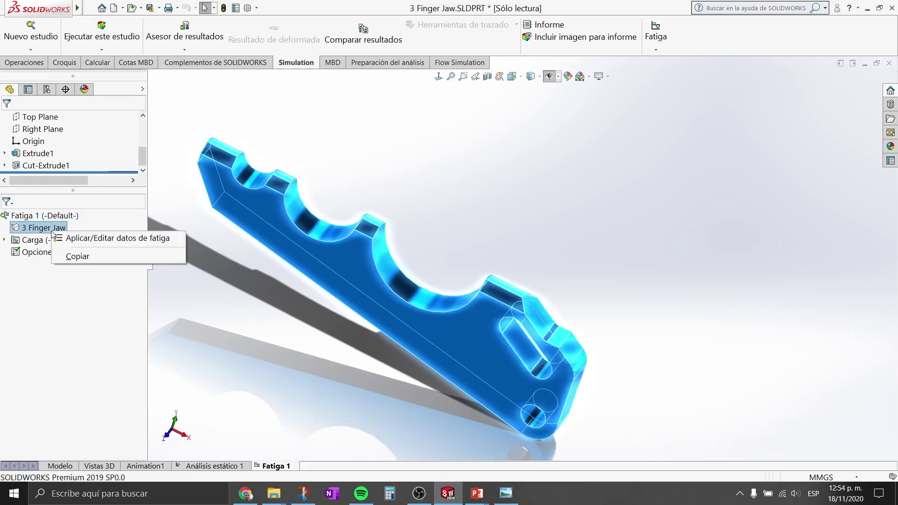
left_click(95, 240)
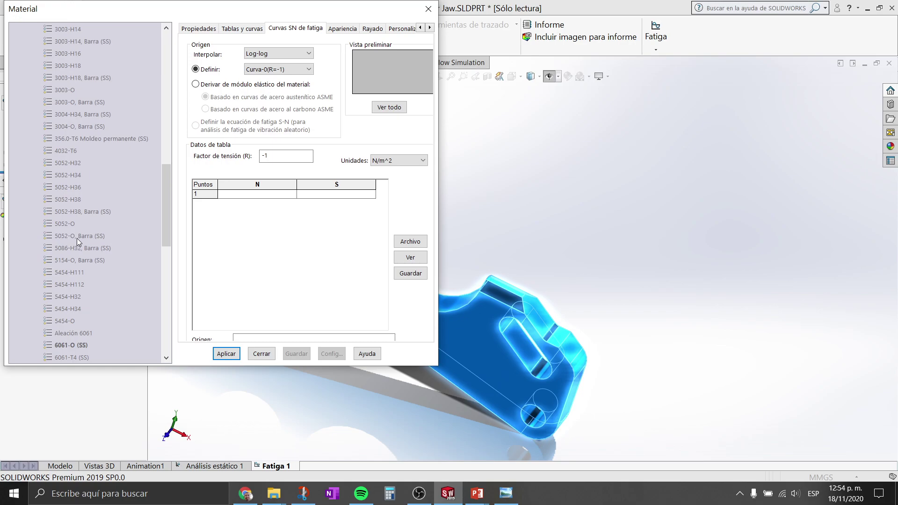
left_click_drag(208, 8, 485, 75)
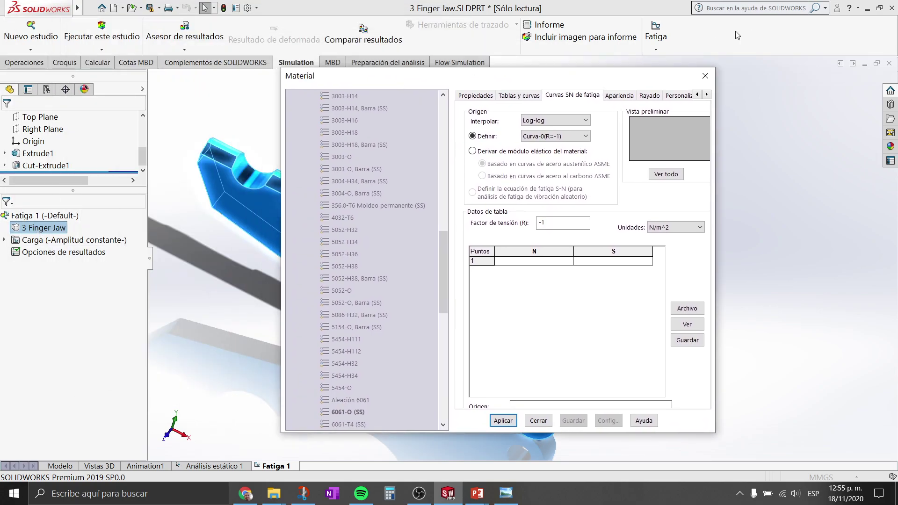
left_click(706, 76)
Step: Derive the jaw's S-N curve from elastic modulus using ASME austenitic steel, with Log-log interpolation
right_click(42, 232)
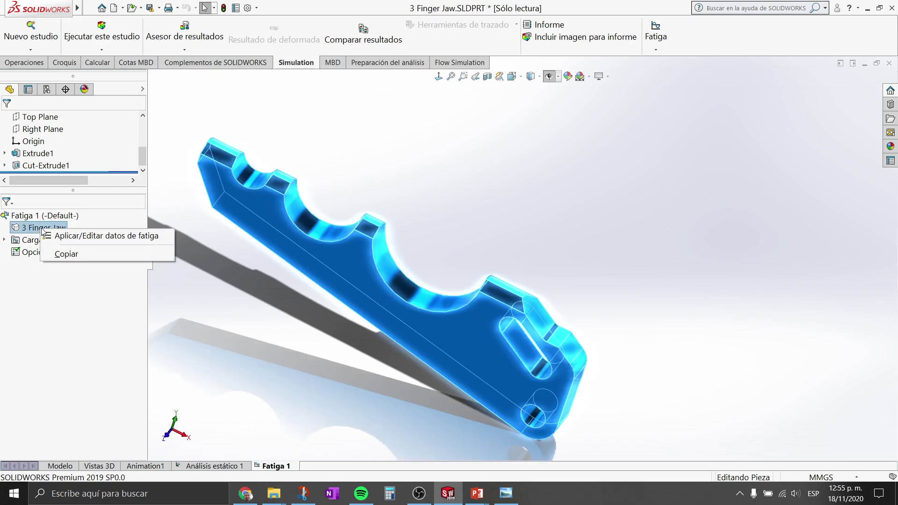
left_click(66, 237)
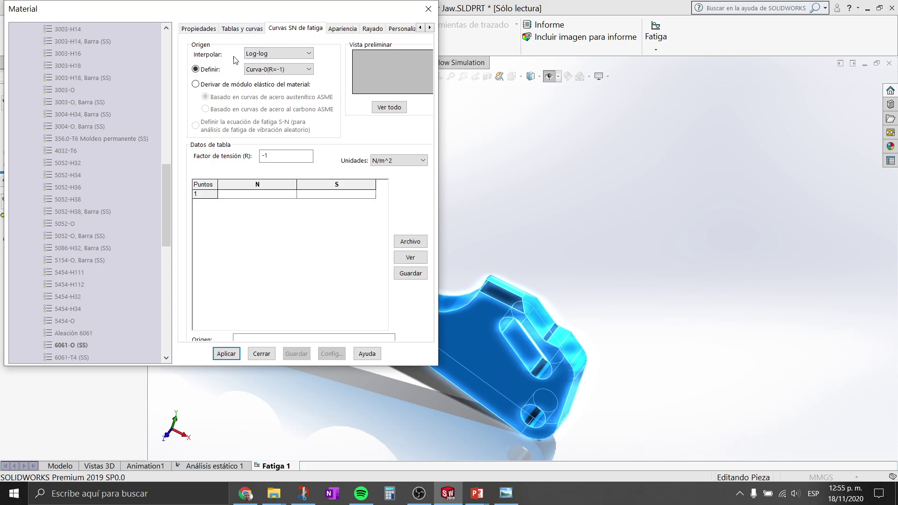
left_click(255, 56)
left_click(261, 63)
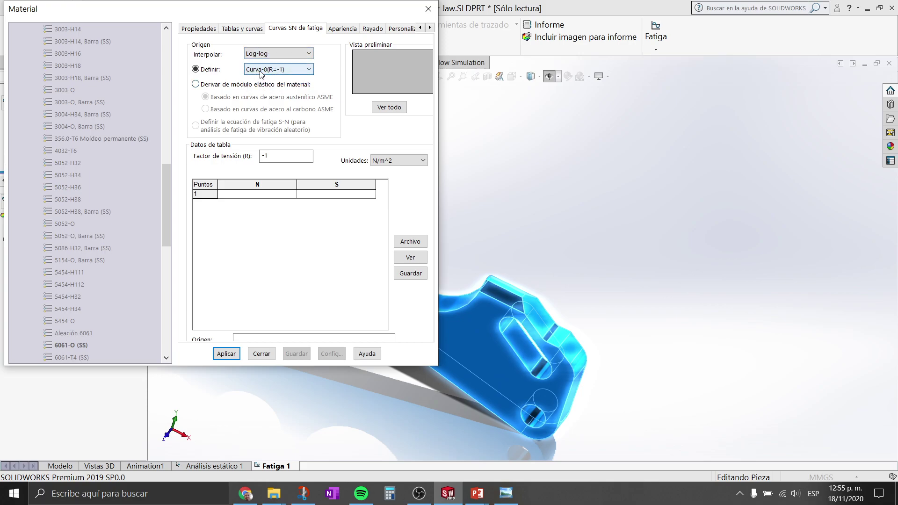
left_click(196, 85)
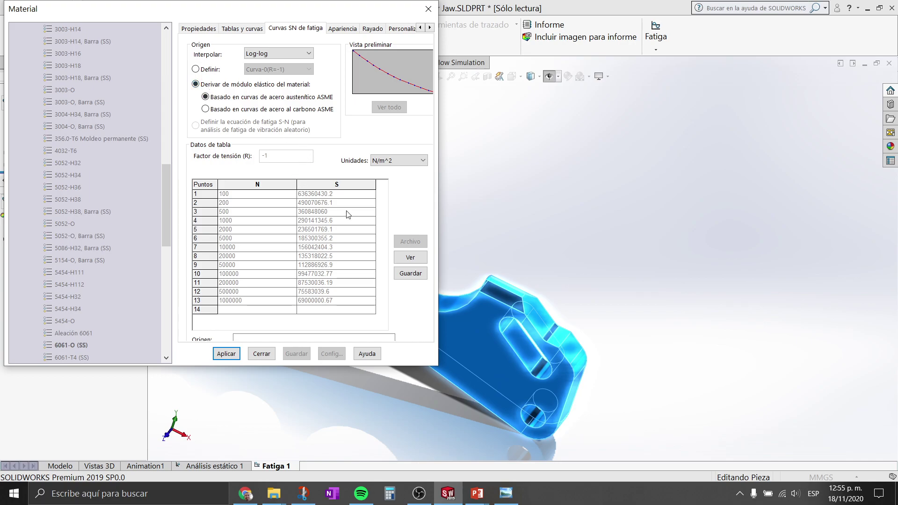
left_click(220, 356)
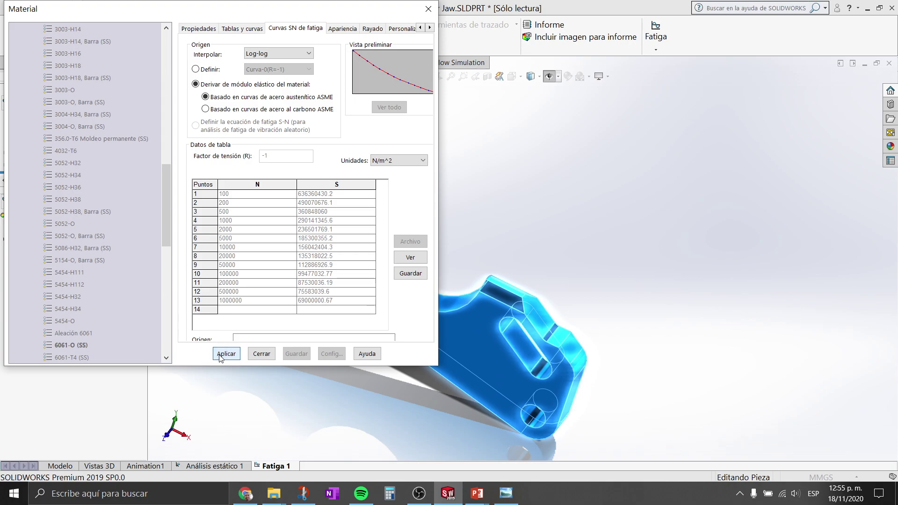
left_click(262, 353)
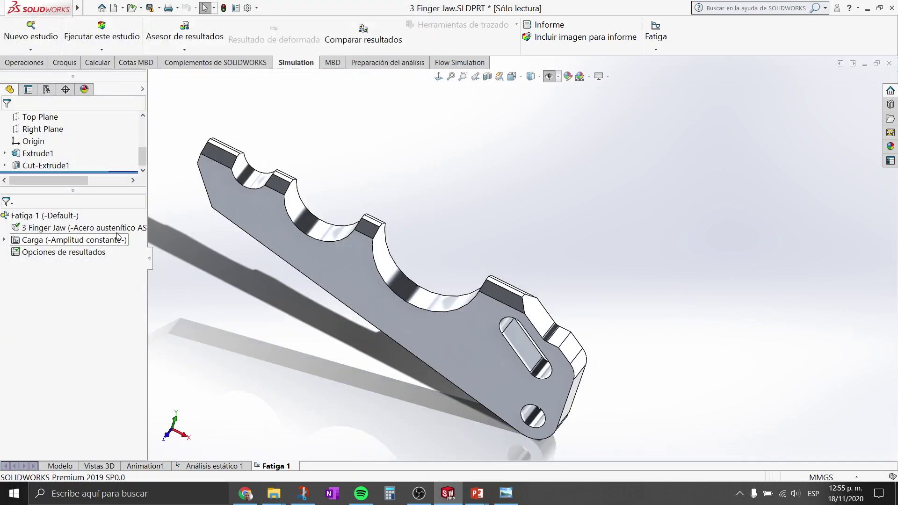
Step: Reorient the jaw and solve Fatiga 1, producing the Daño and Vida results
middle_click_drag(360, 316, 431, 298, "ctrl")
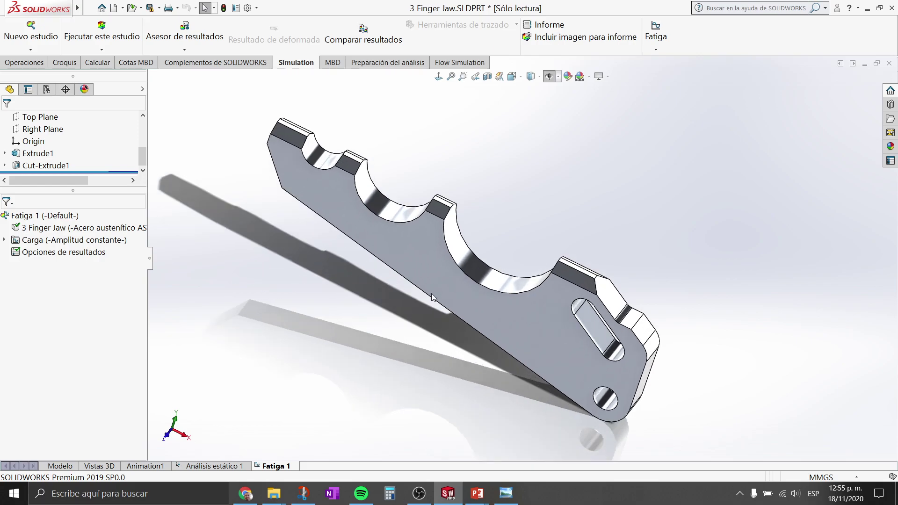
middle_click_drag(319, 298, 335, 213)
left_click_drag(313, 292, 304, 297)
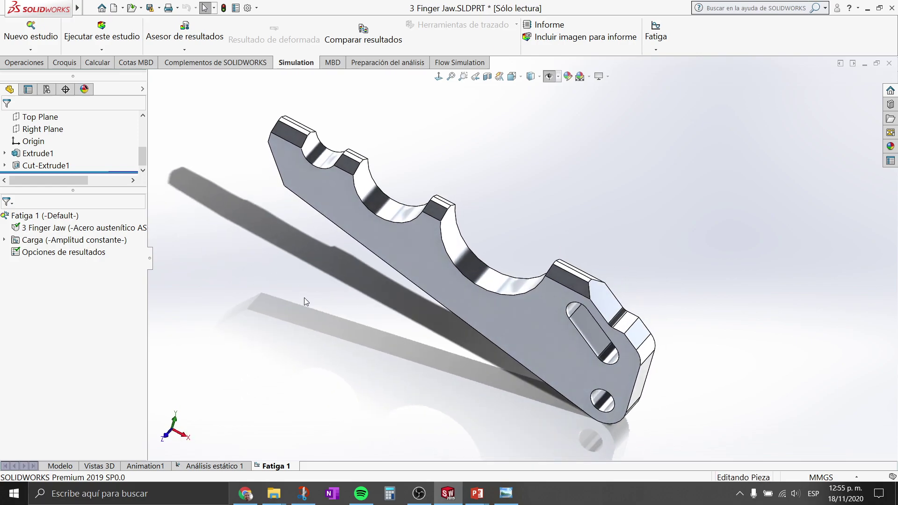
right_click(60, 222)
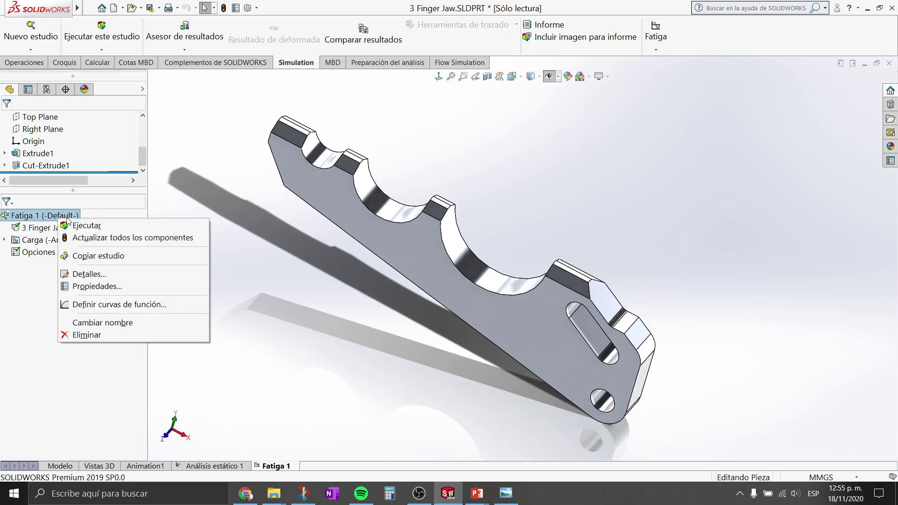
left_click(124, 227)
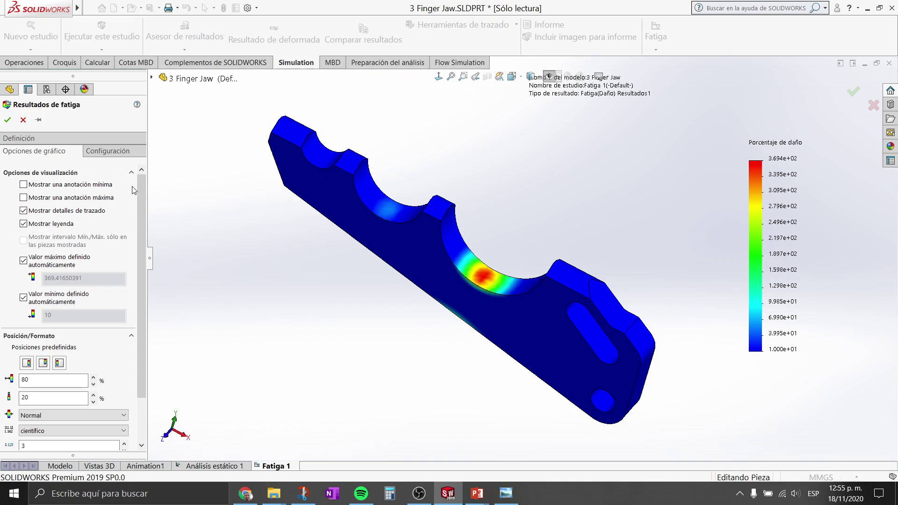
Step: Set the Daño plot legend to general number format and accept the chart options
scroll(140, 197, "down", 3)
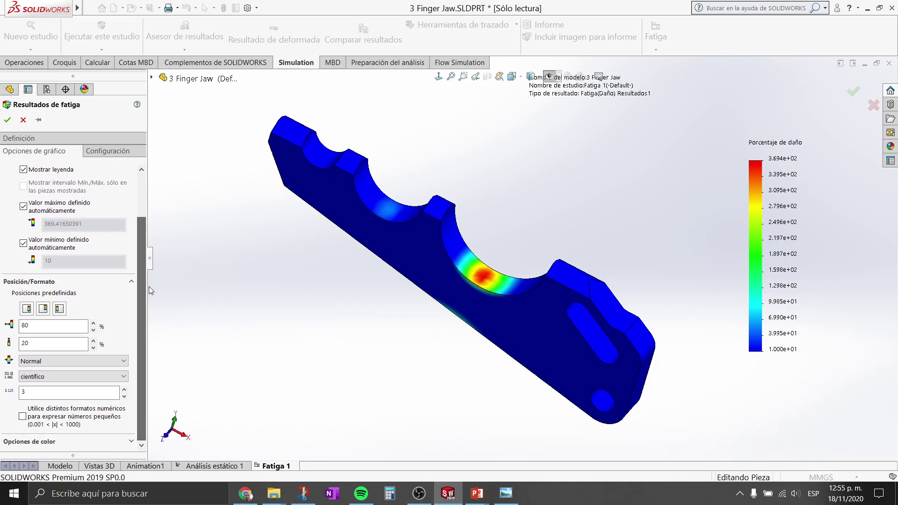
left_click(48, 375)
left_click(35, 406)
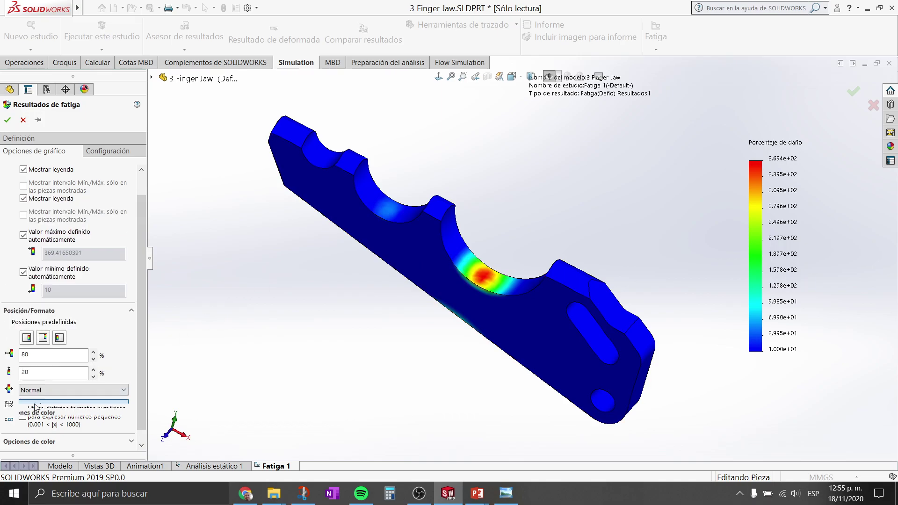
scroll(138, 369, "down", 1)
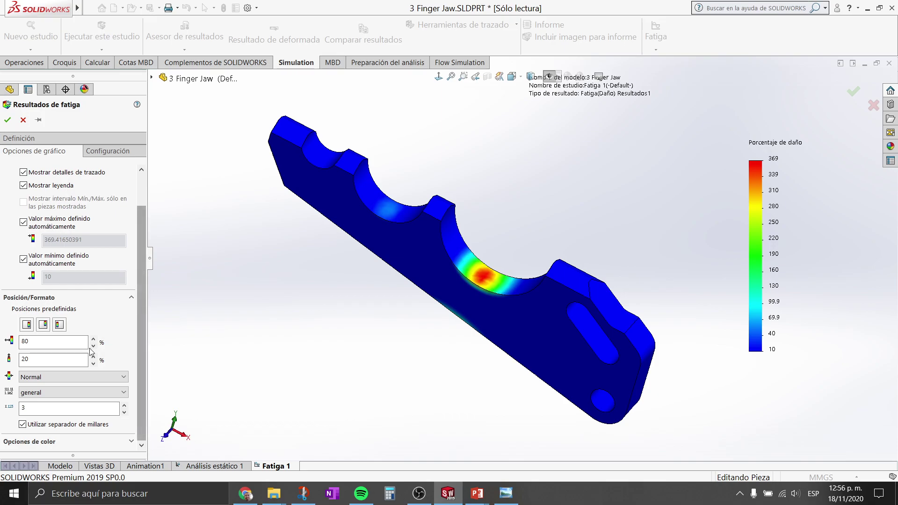
scroll(142, 358, "up", 2)
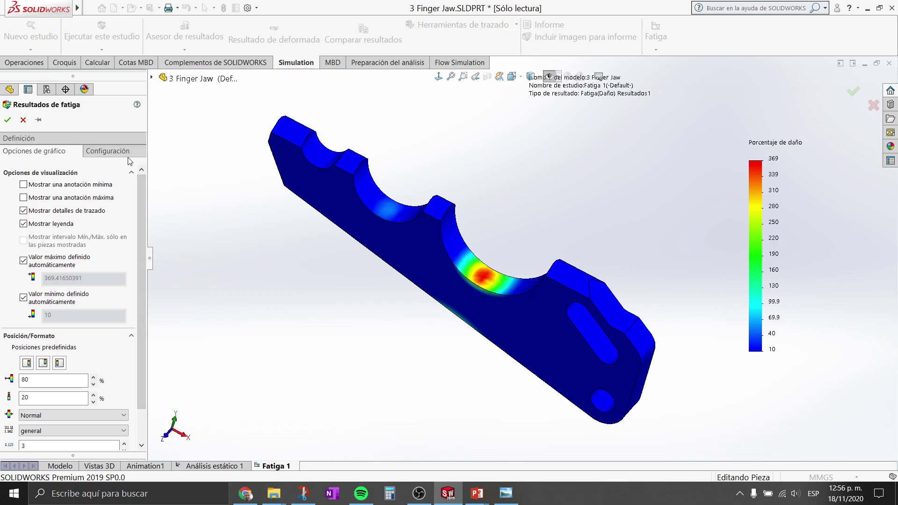
left_click(113, 156)
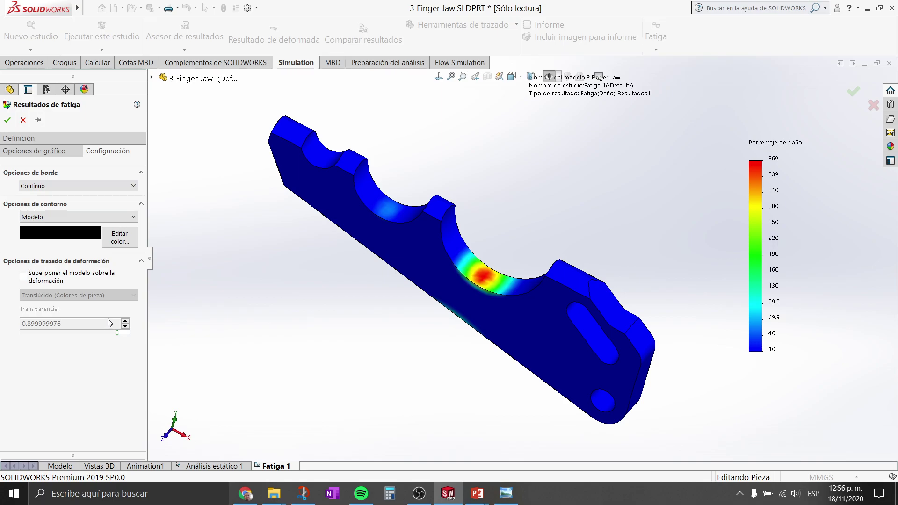
left_click(63, 151)
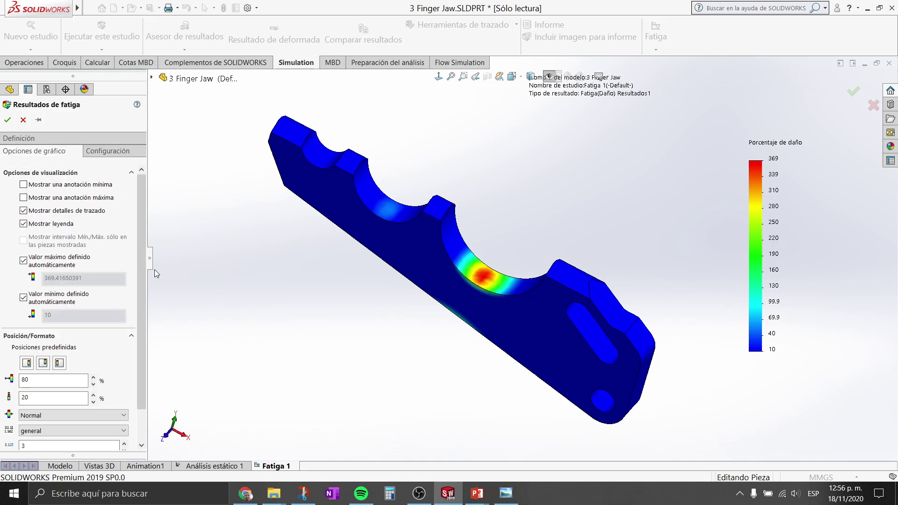
left_click(7, 120)
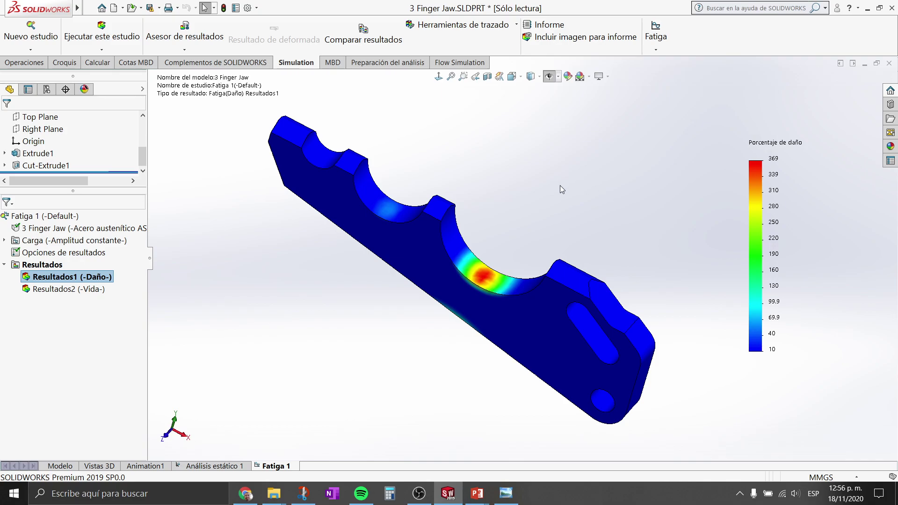
Step: Inspect the central-notch hot spot, then display the Vida total-life plot (2.707e+04 to 1.000e+06 cycles)
middle_click_drag(590, 215, 588, 182)
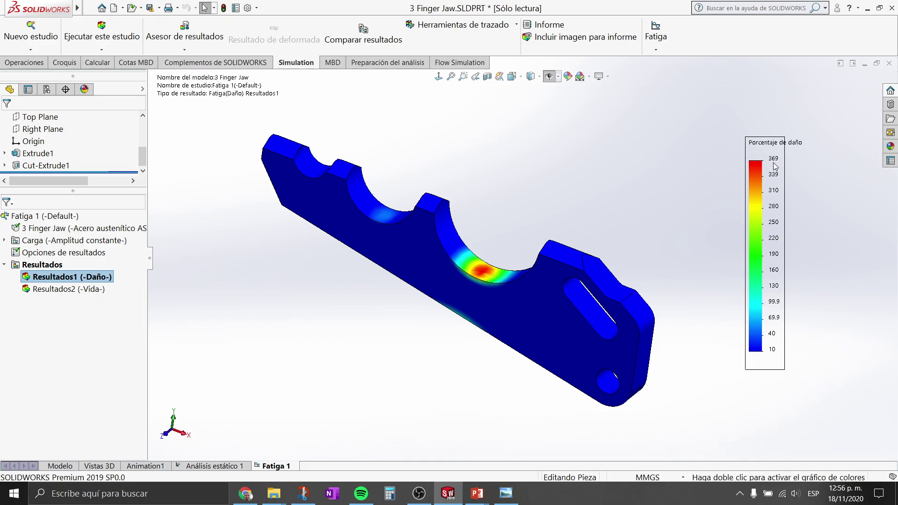
scroll(503, 291, "down", 2)
scroll(588, 203, "down", 3)
scroll(565, 232, "down", 3)
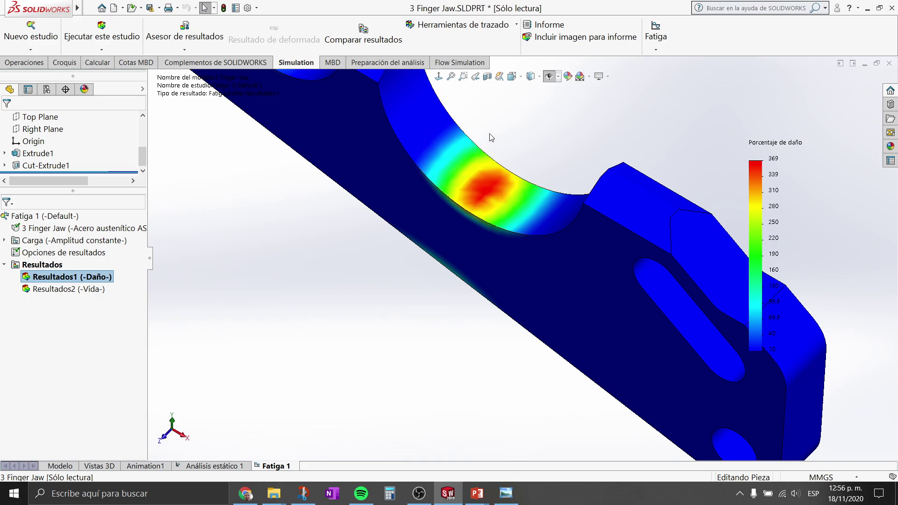
scroll(532, 176, "up", 2)
scroll(532, 175, "up", 2)
scroll(534, 196, "down", 1)
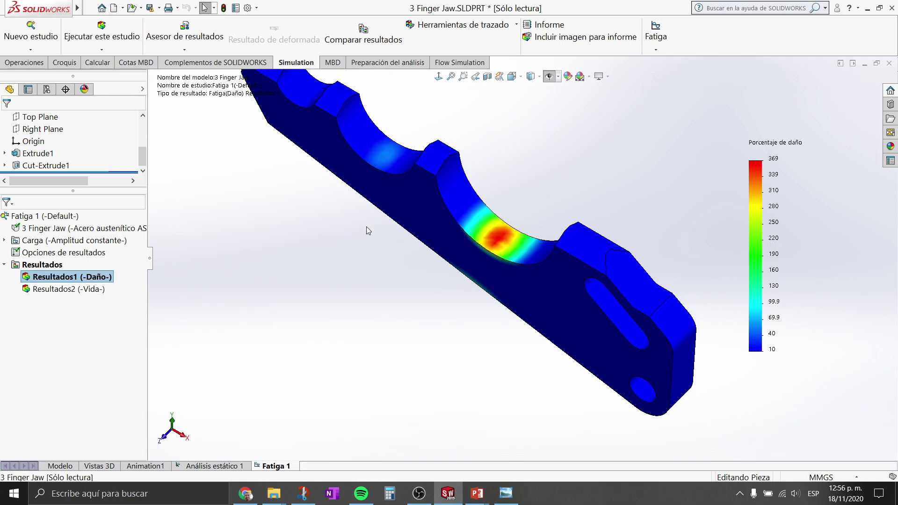
double_click(54, 290)
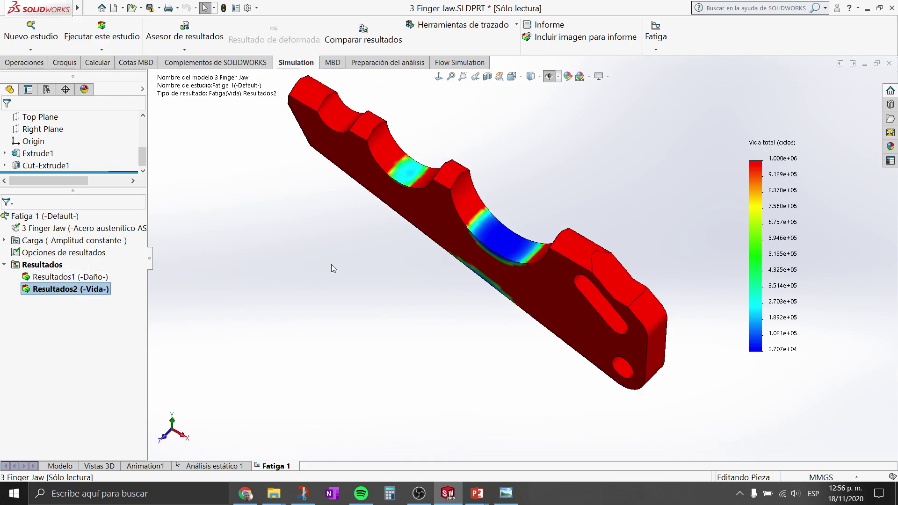
Step: Format the total-life legend numbers in general notation via the chart options
mouse_move(331, 264)
middle_mouse_down()
mouse_move(468, 184)
mouse_move(470, 166)
middle_mouse_up()
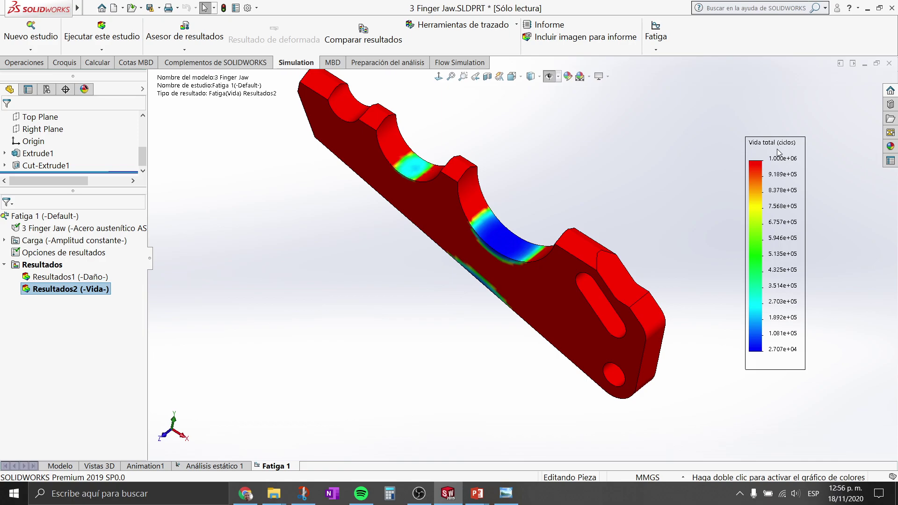
right_click(788, 162)
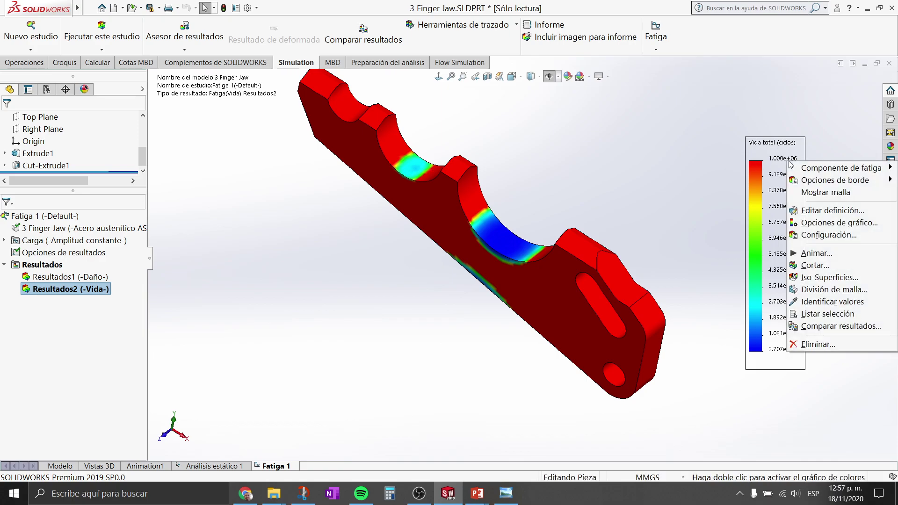
left_click(839, 222)
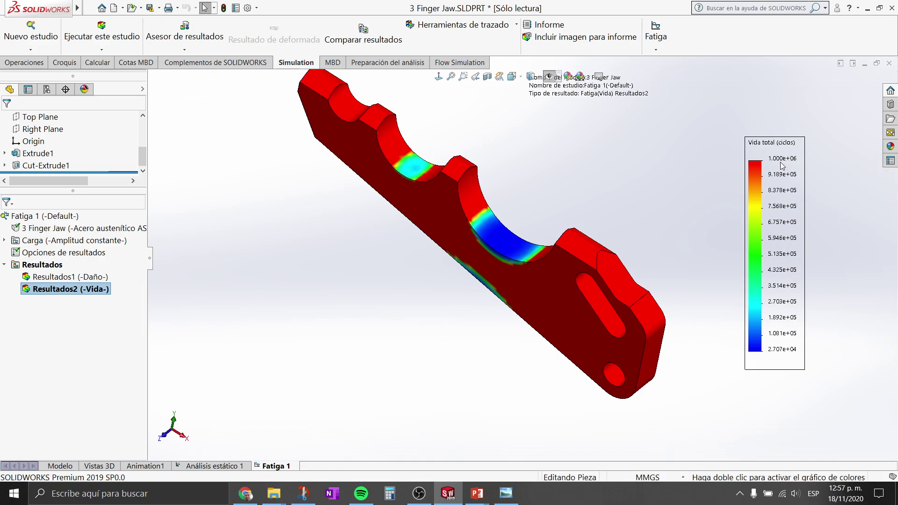
scroll(142, 344, "down", 3)
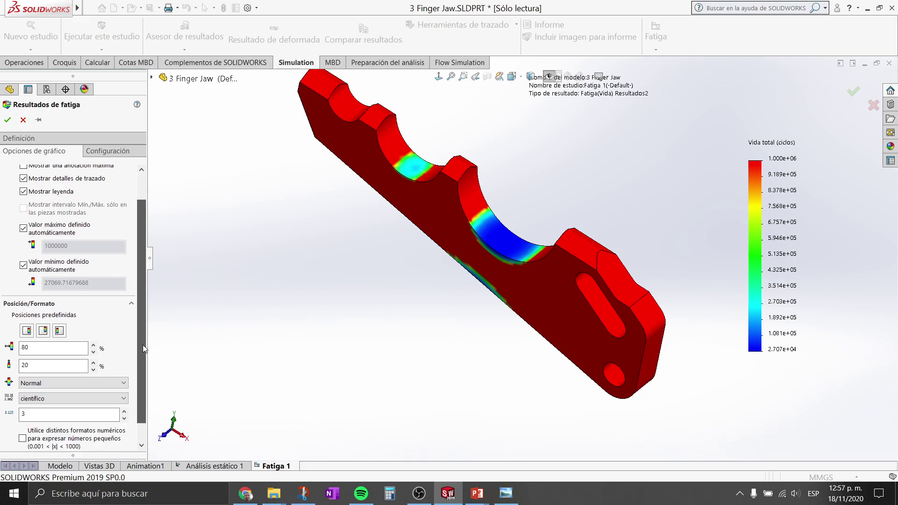
left_click(57, 376)
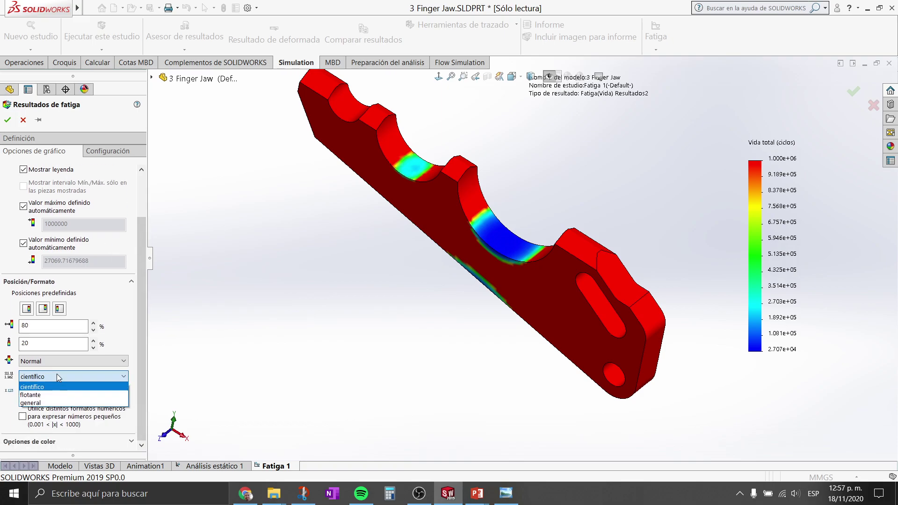
left_click(37, 402)
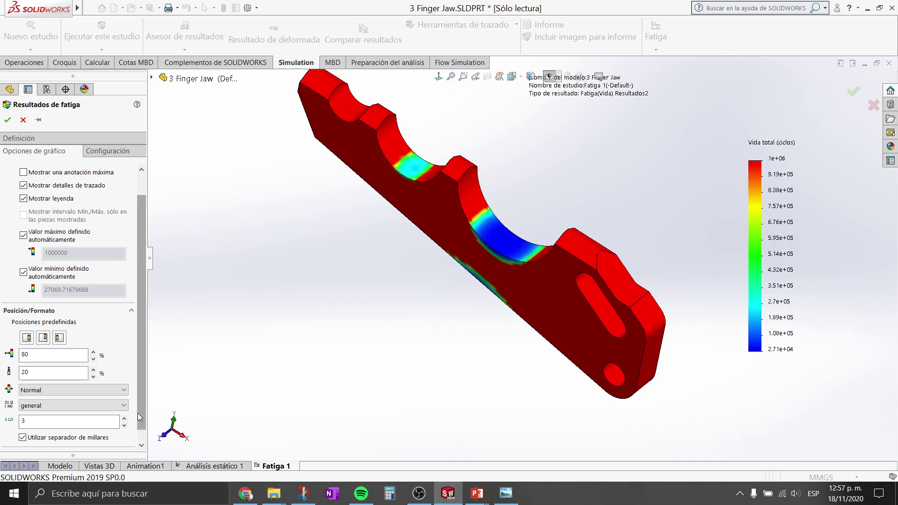
scroll(146, 379, "down", 1)
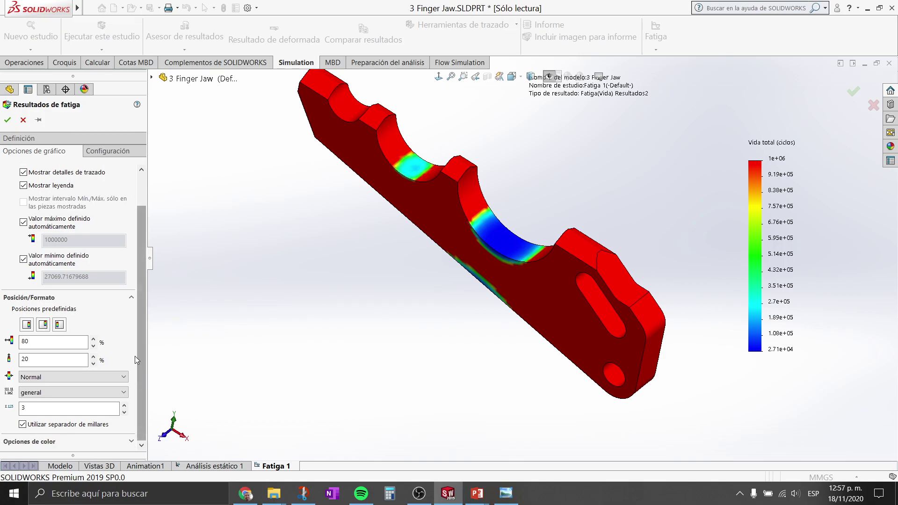
left_click(7, 120)
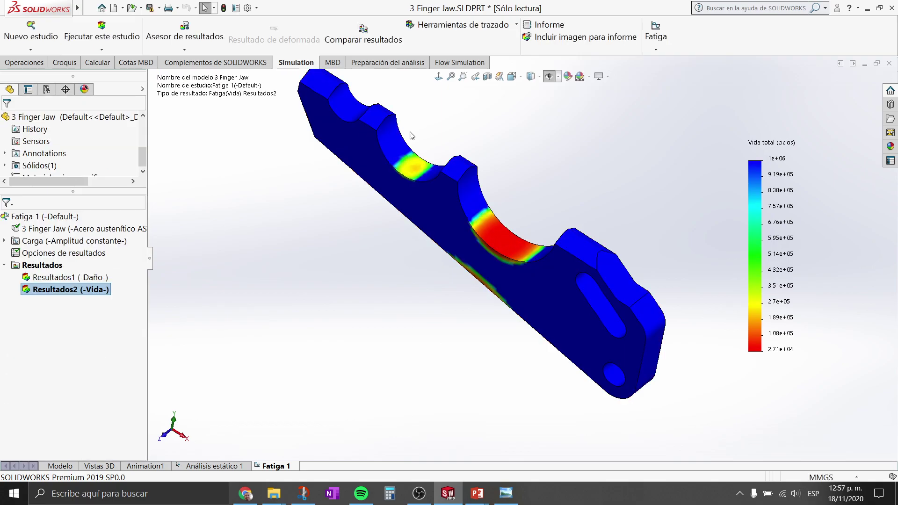
Step: Recheck the Vida chart options, keeping general number format, and close them
double_click(786, 159)
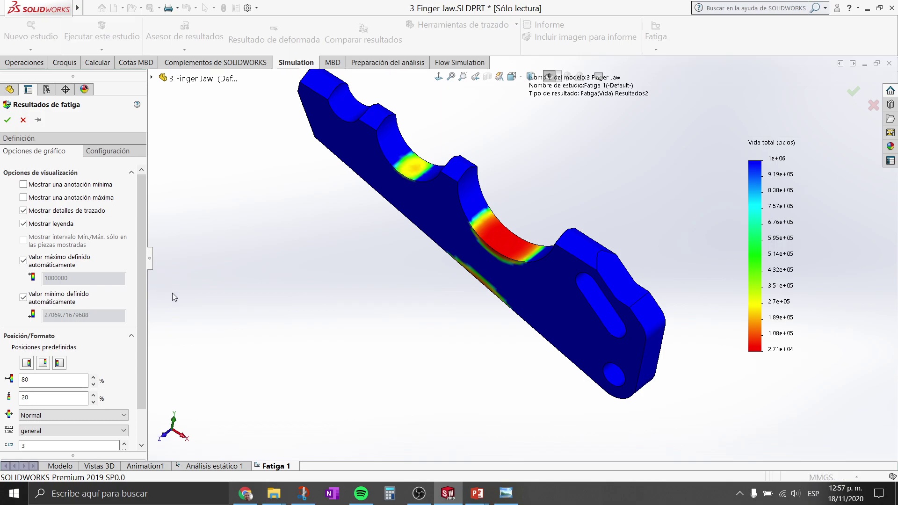
scroll(113, 355, "down", 2)
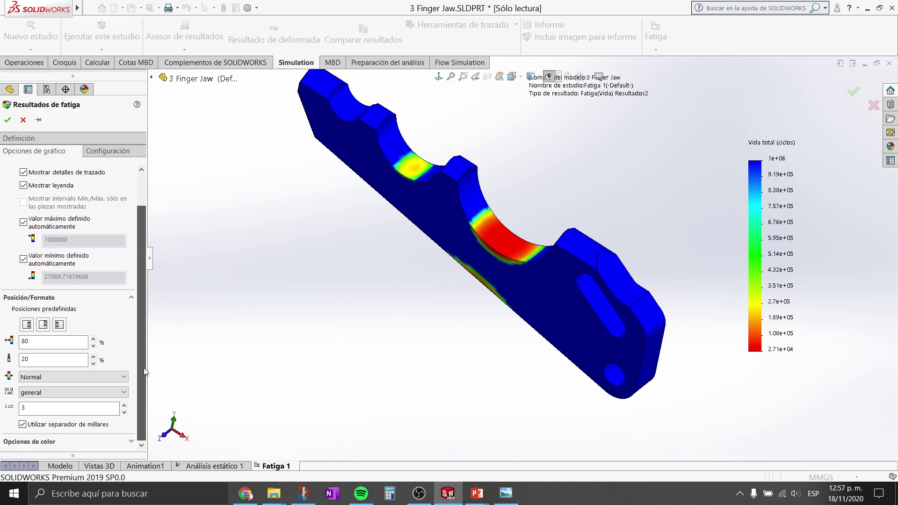
left_click(86, 394)
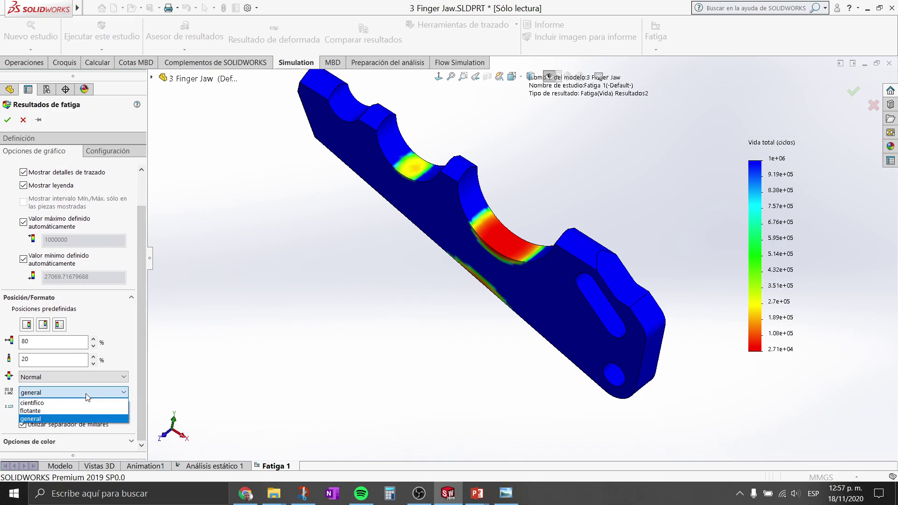
left_click(70, 418)
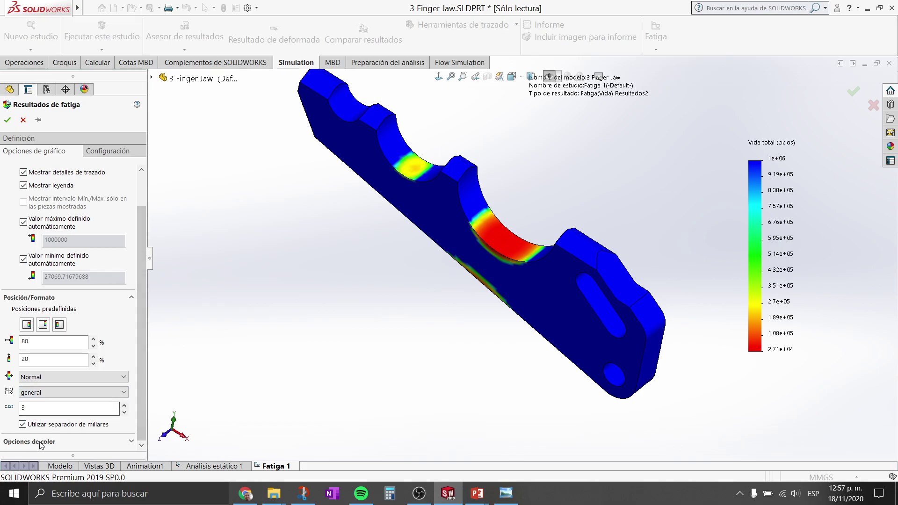
scroll(143, 300, "up", 2)
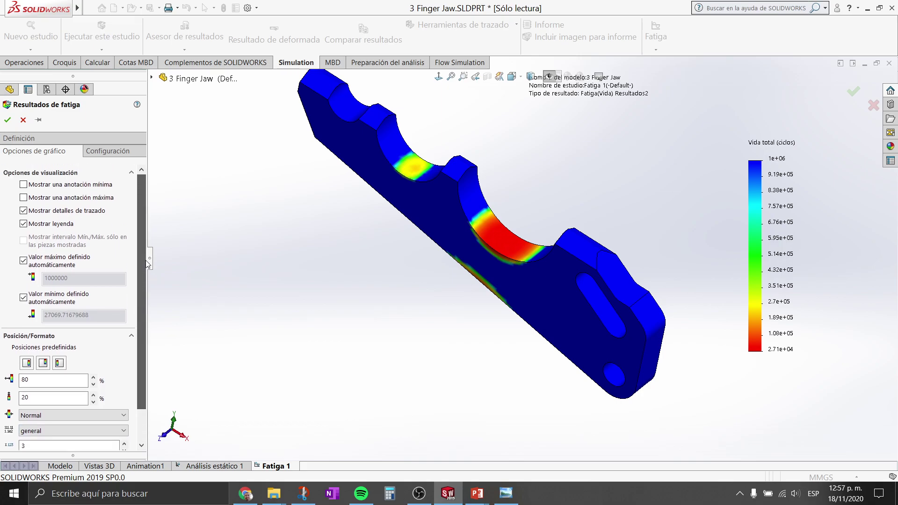
left_click(7, 119)
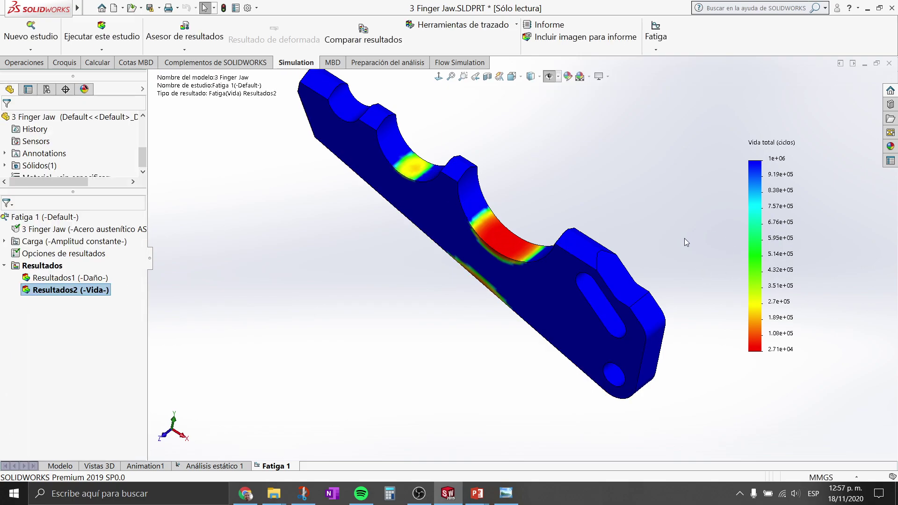
mouse_move(684, 237)
middle_mouse_down()
mouse_move(695, 236)
mouse_move(697, 257)
middle_mouse_up()
scroll(503, 163, "down", 2)
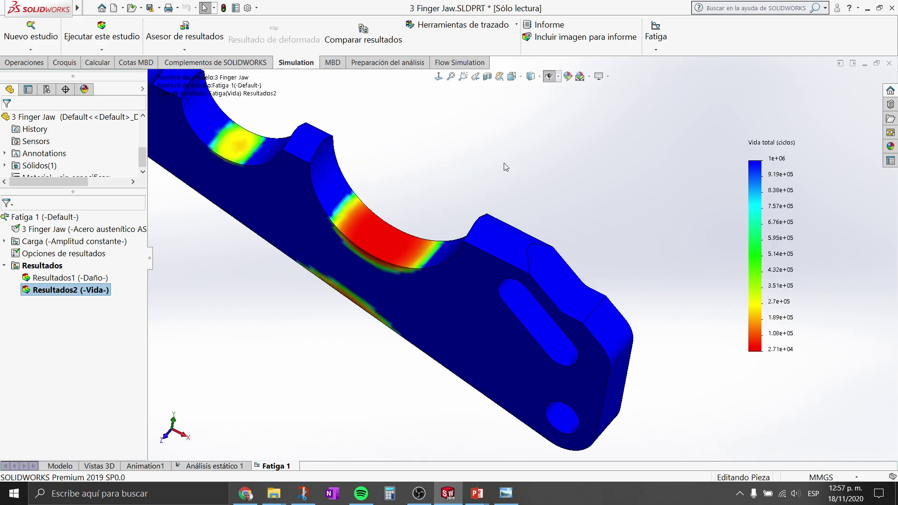
scroll(447, 184, "up", 1)
scroll(506, 174, "down", 2)
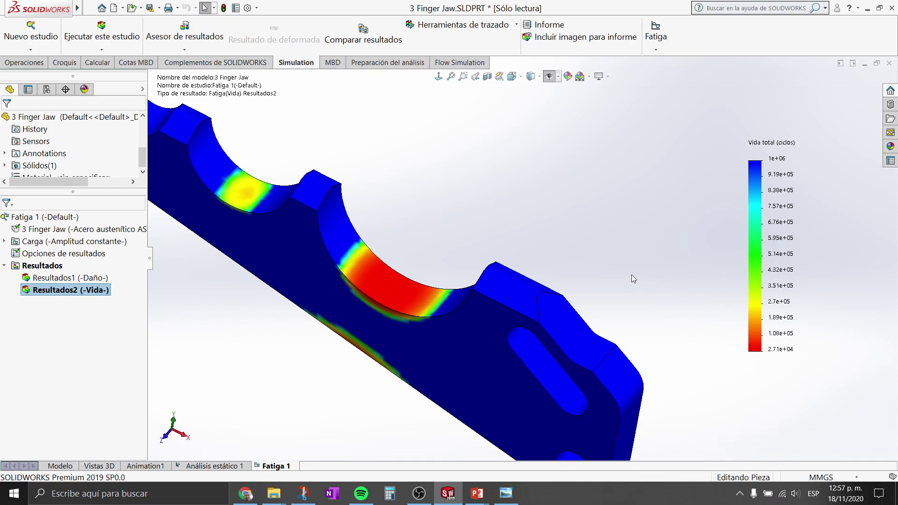
scroll(453, 199, "up", 3)
scroll(521, 329, "down", 2)
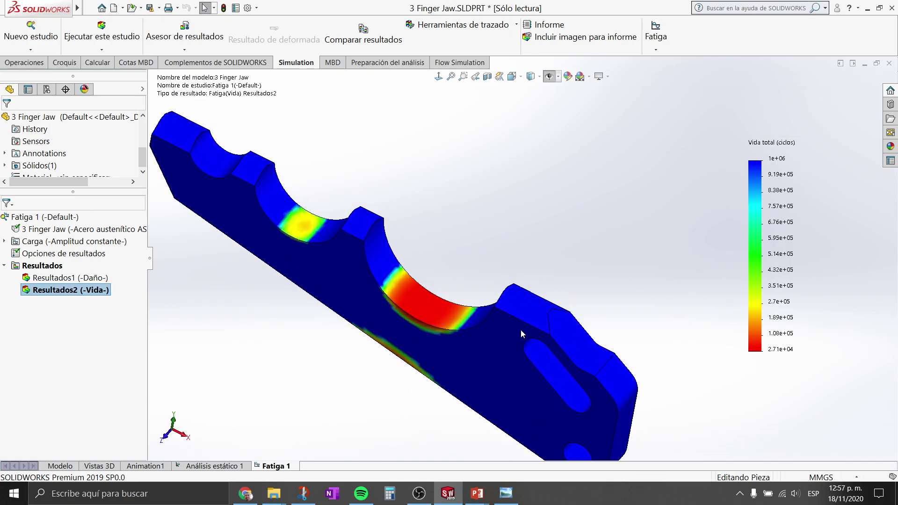
mouse_move(478, 227)
middle_mouse_down()
mouse_move(468, 187)
mouse_move(487, 233)
mouse_move(482, 202)
middle_mouse_up()
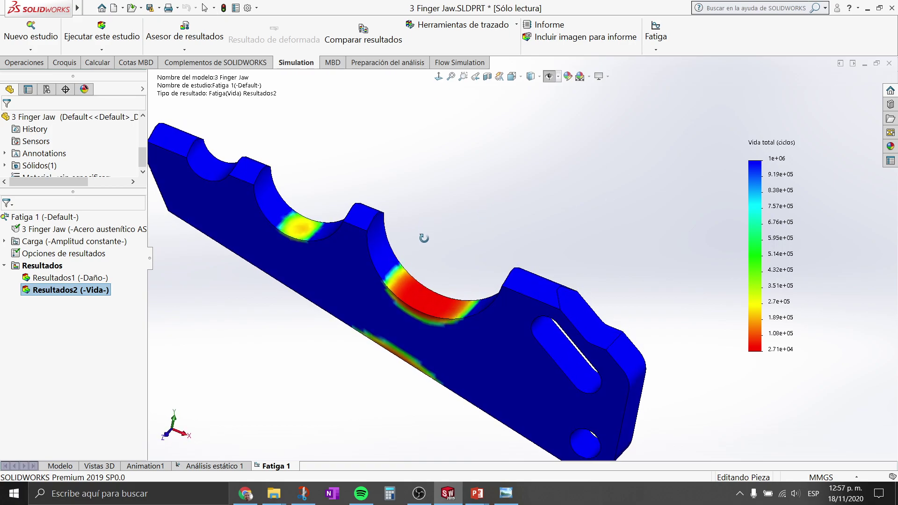
key("z")
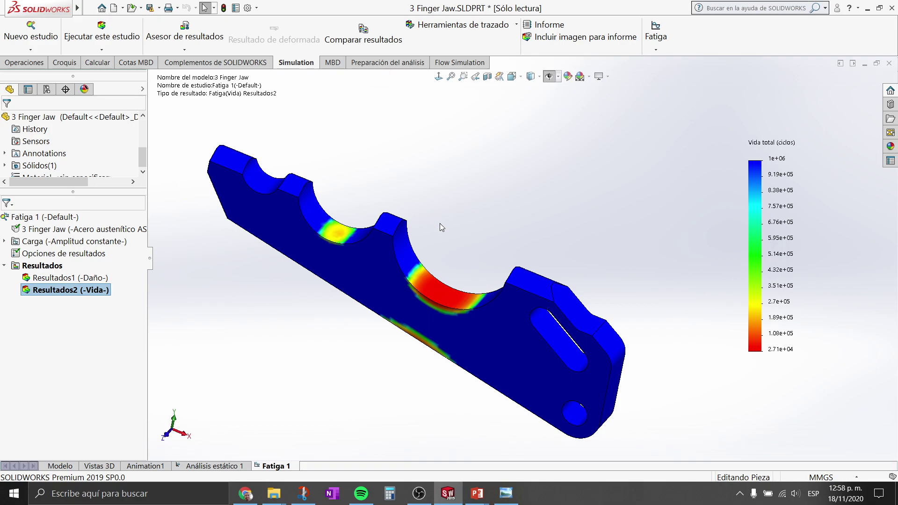
mouse_move(467, 179)
middle_mouse_down()
mouse_move(462, 124)
mouse_move(461, 170)
middle_mouse_up()
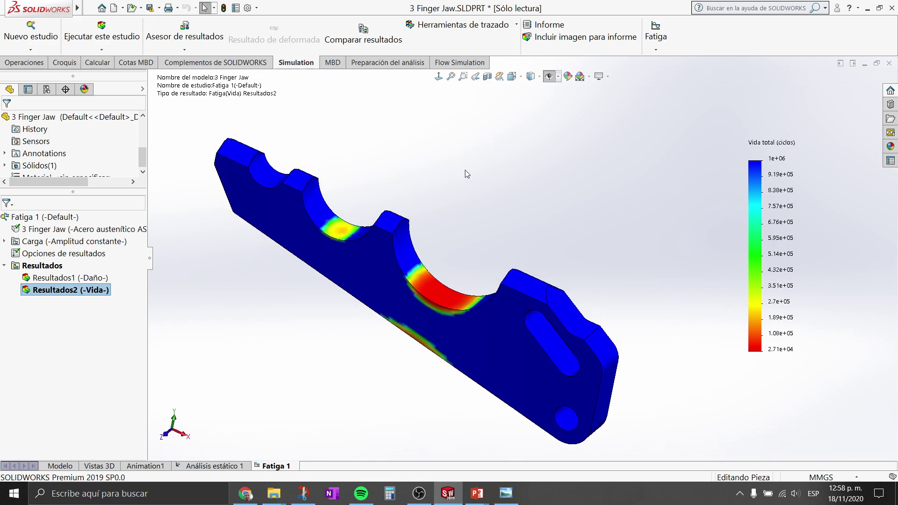